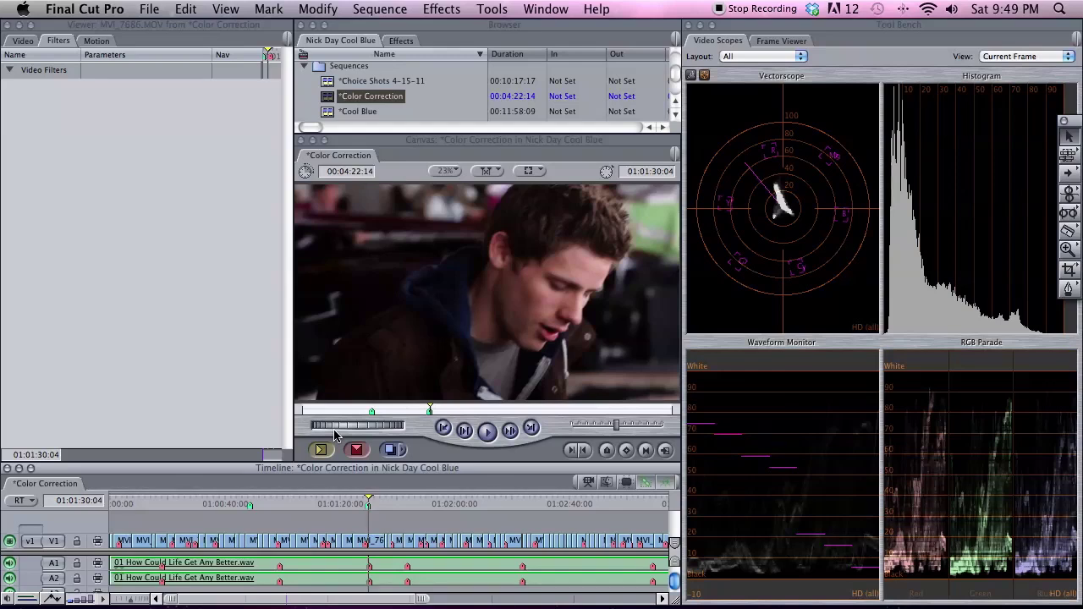
Arrange the workspace in the Color Correction window layout with the video scopes shown
left_click(365, 505)
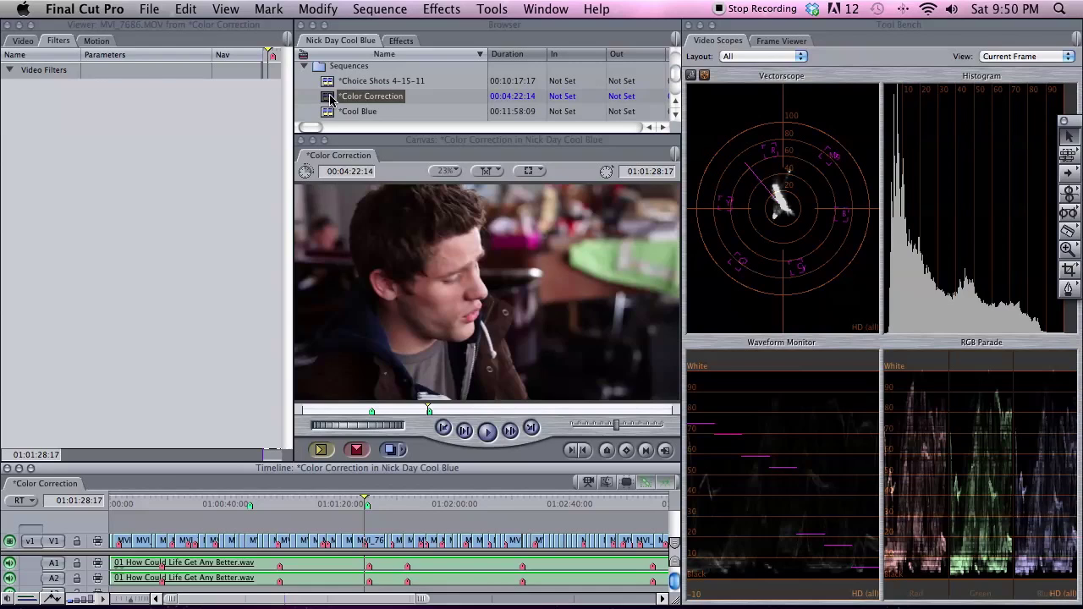
left_click(385, 98)
left_click(725, 27)
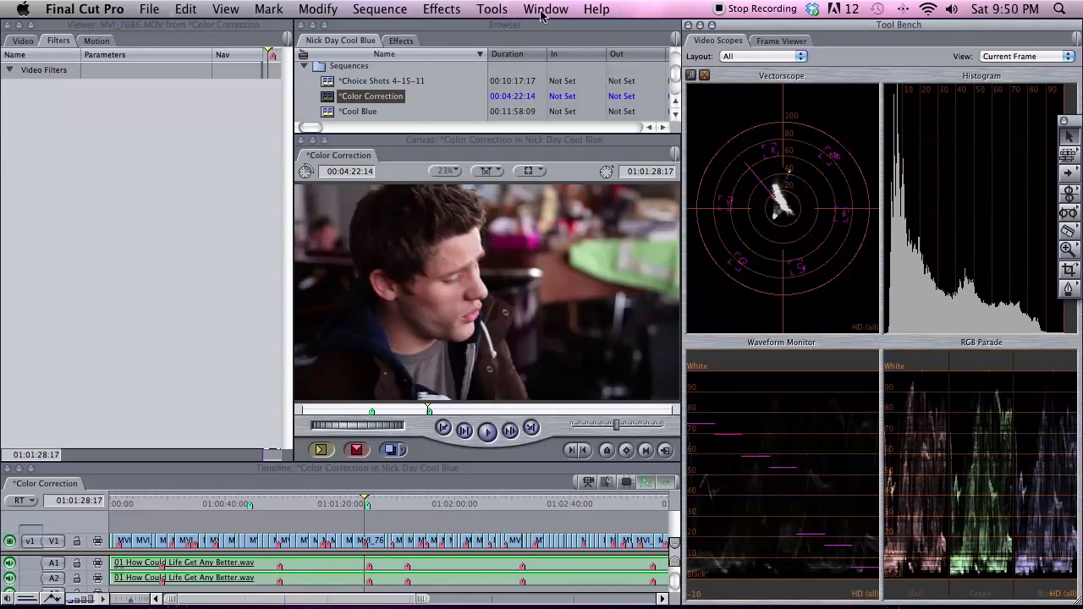
left_click(503, 12)
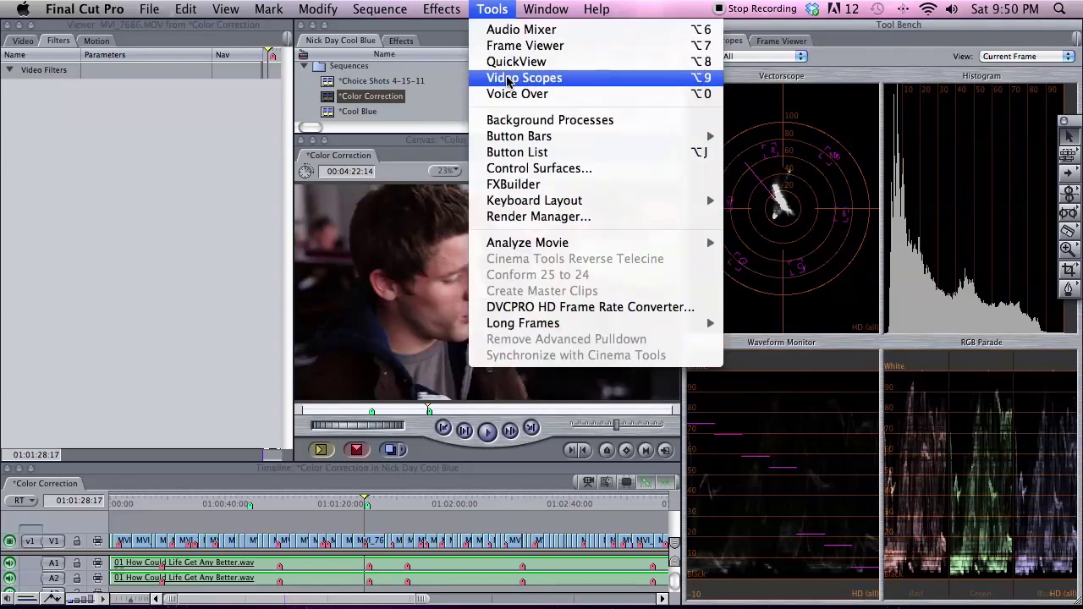
mouse_move(550, 10)
mouse_move(555, 66)
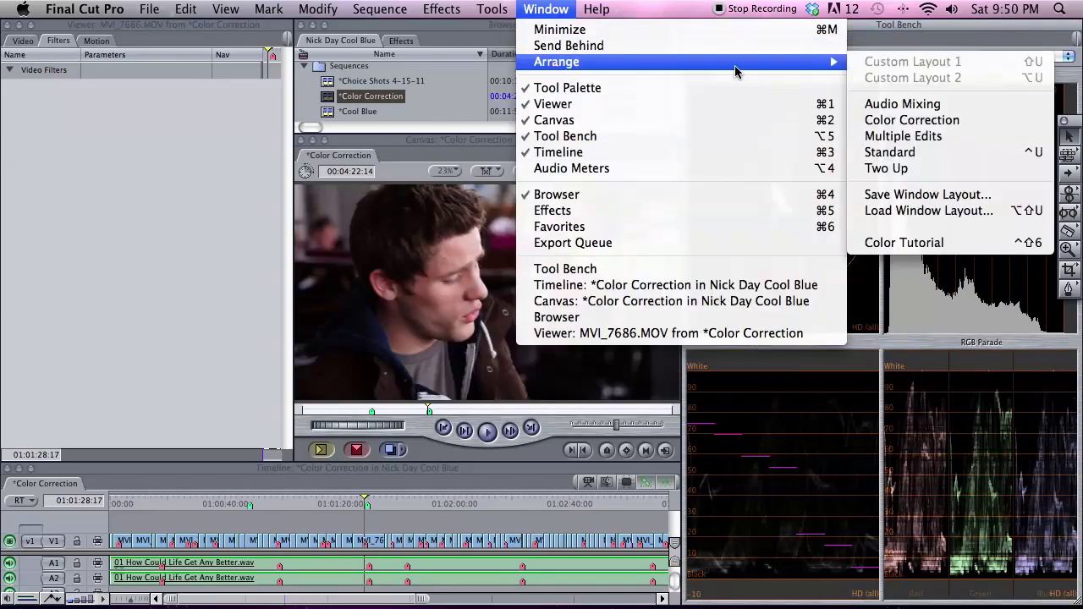
left_click(910, 120)
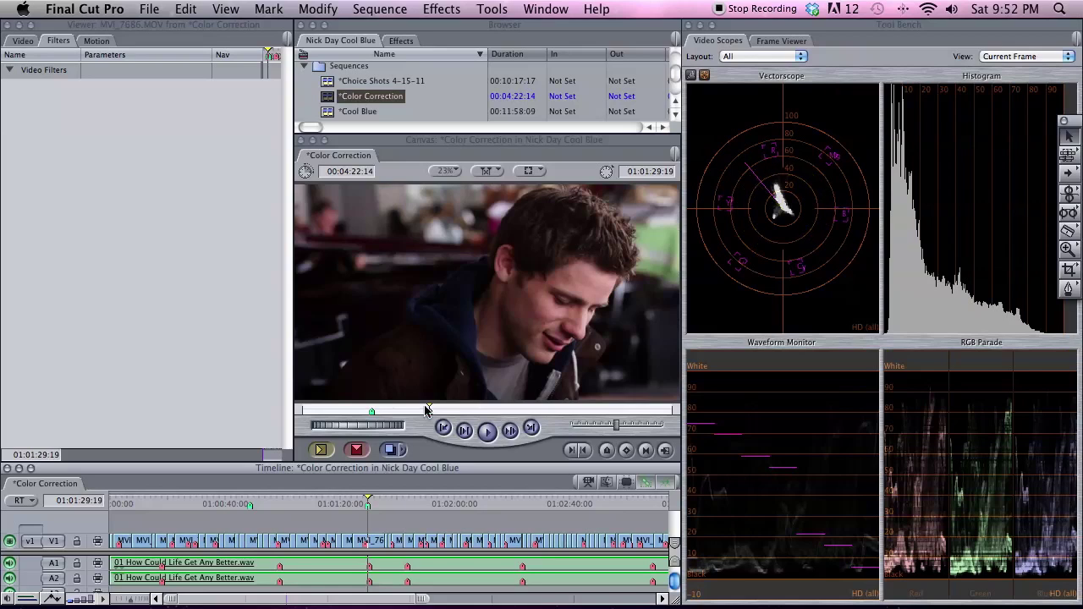
Apply the Color Corrector video filter to the MVI_7686.MOV clip and open its visual controls
double_click(366, 542)
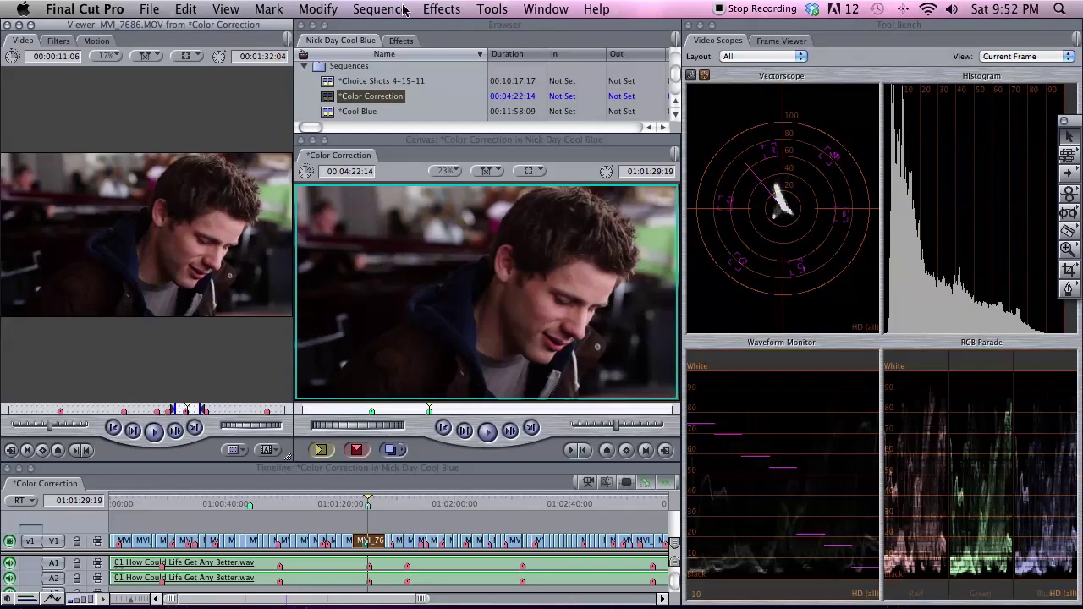
left_click(458, 8)
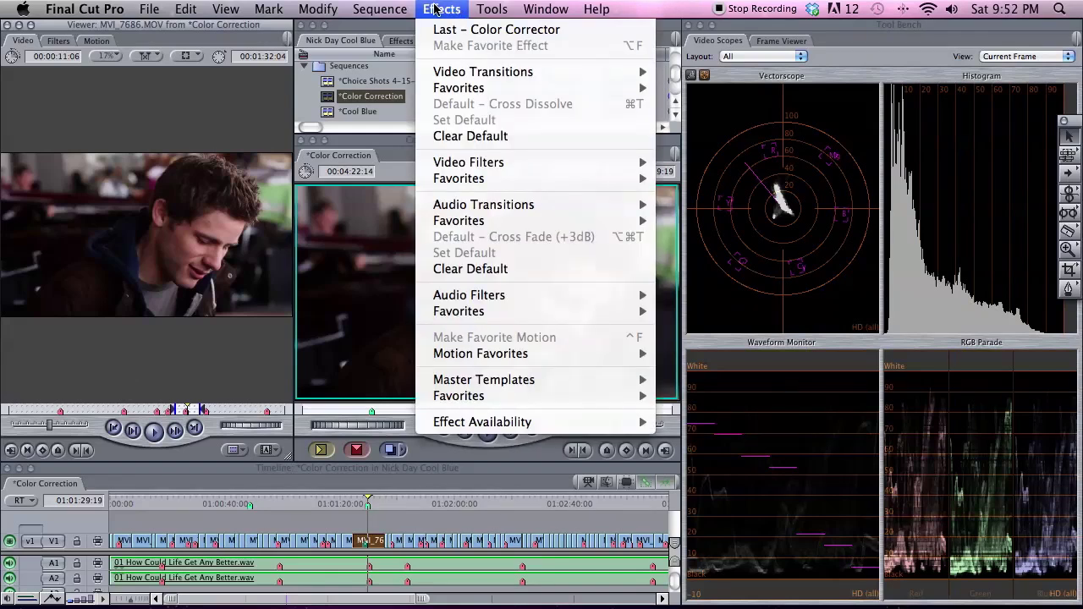
mouse_move(478, 165)
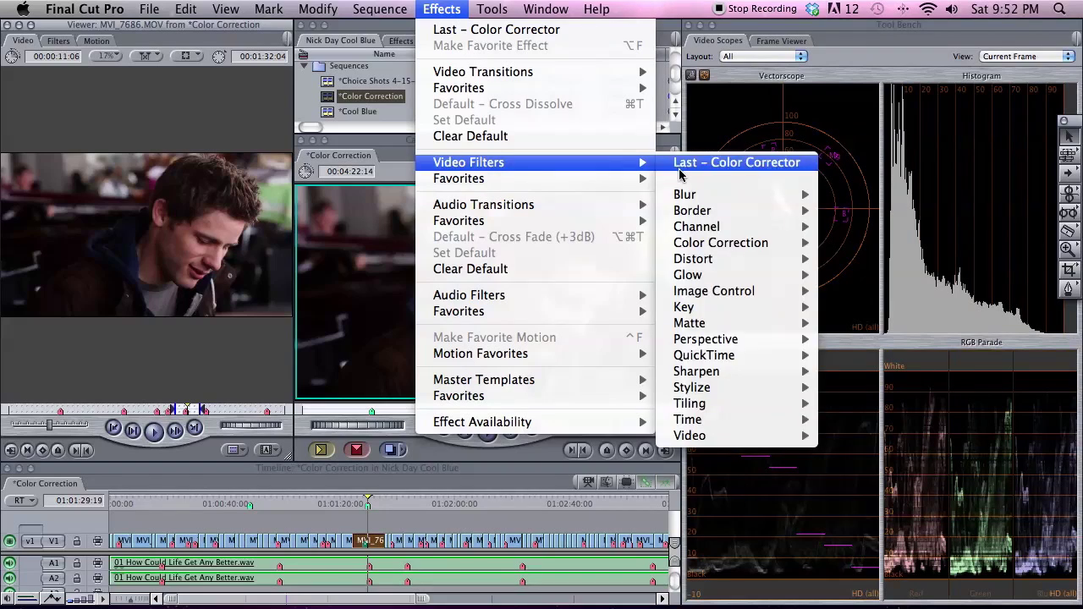
mouse_move(715, 250)
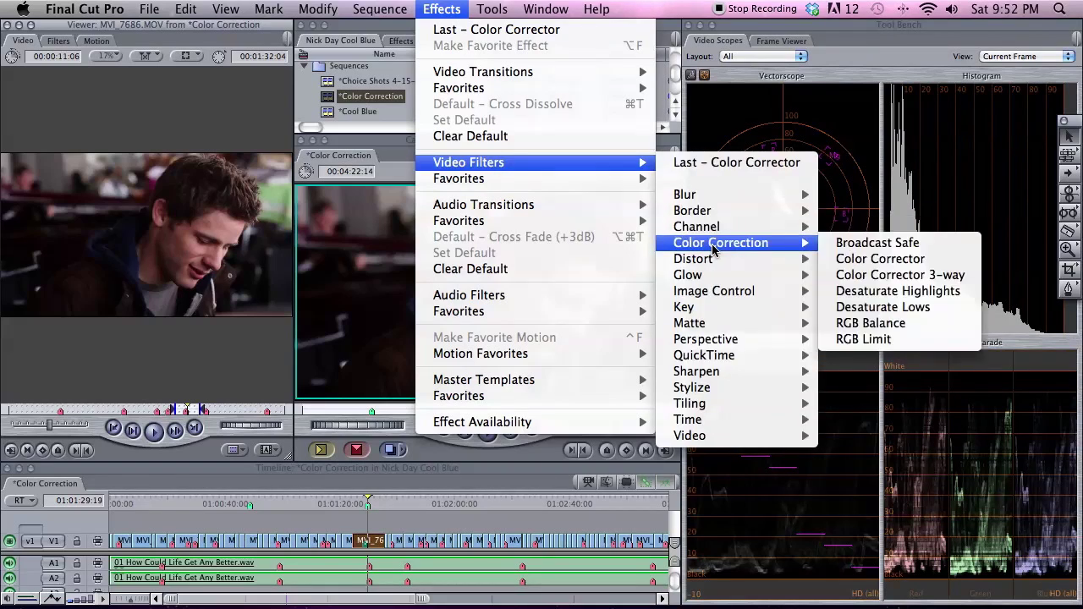
left_click(863, 264)
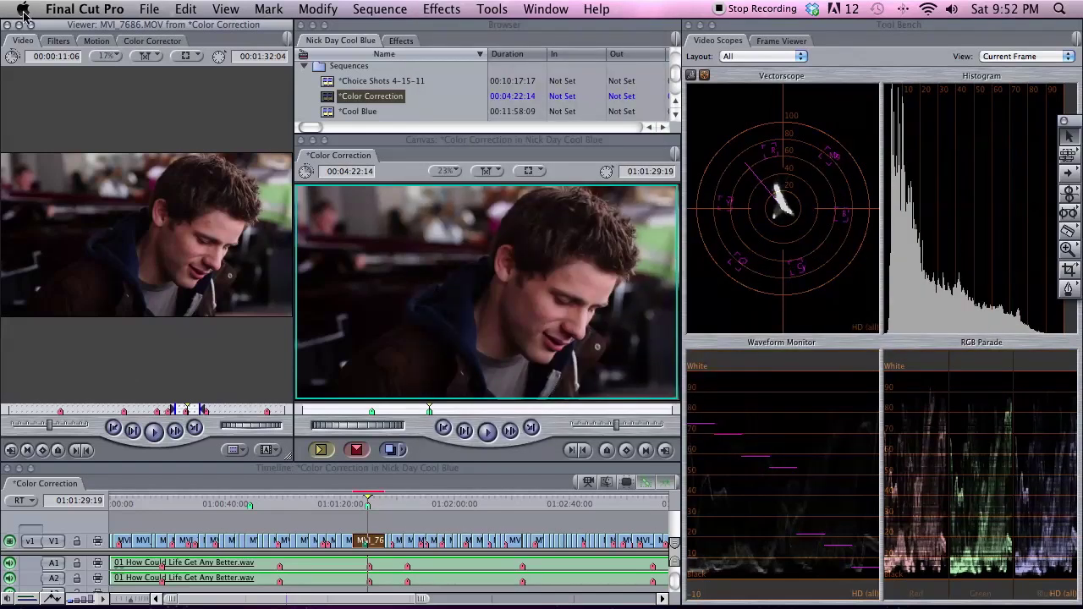
left_click(58, 40)
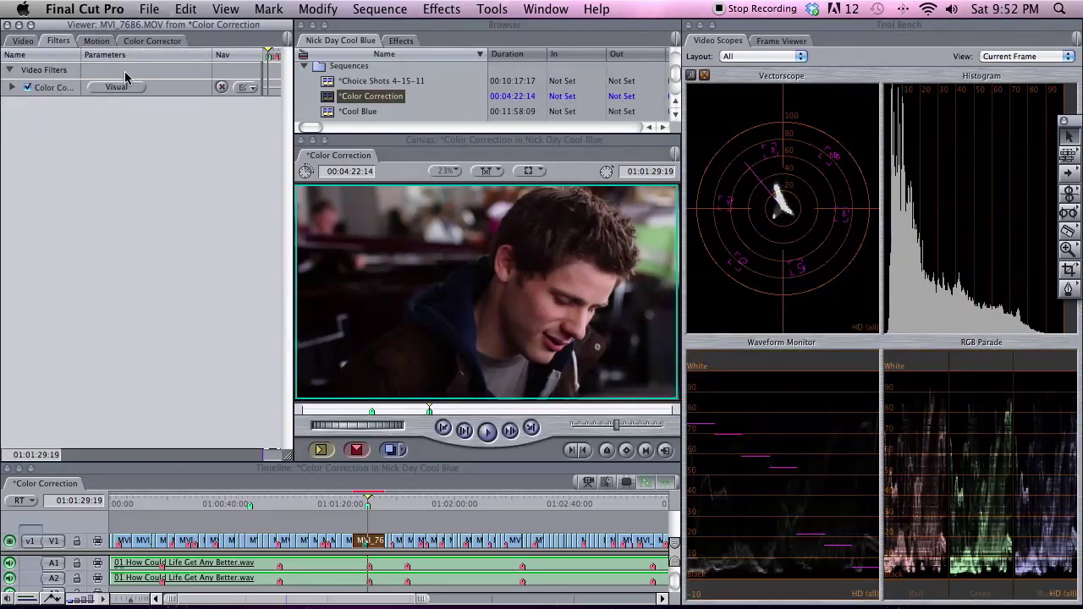
left_click(138, 42)
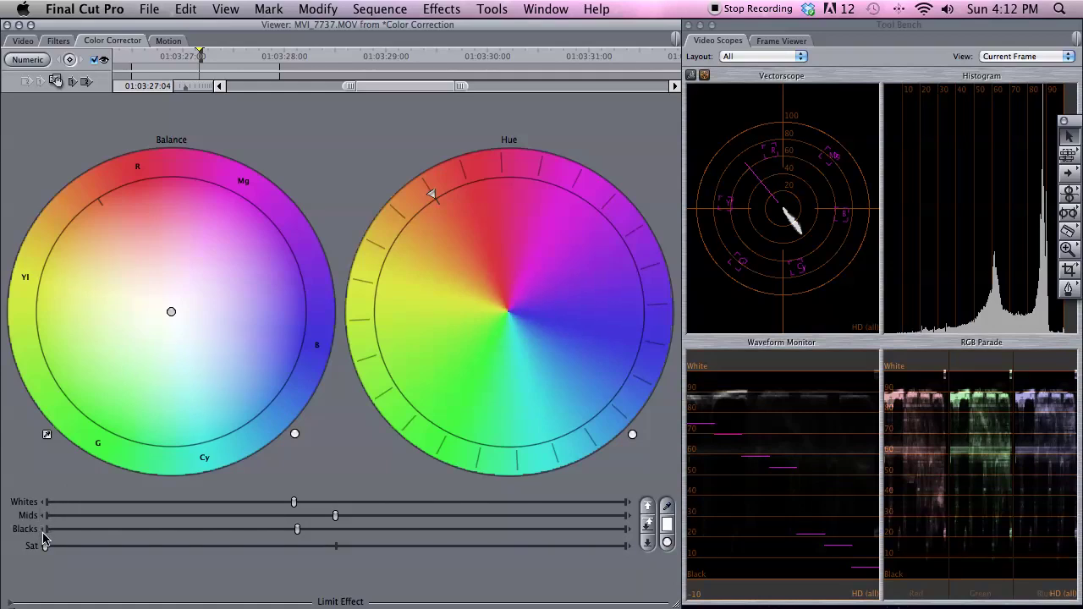
Raise the saturation of the MVI_7737.MOV clip from the minimum to the middle of its range
left_click_drag(45, 548, 337, 549)
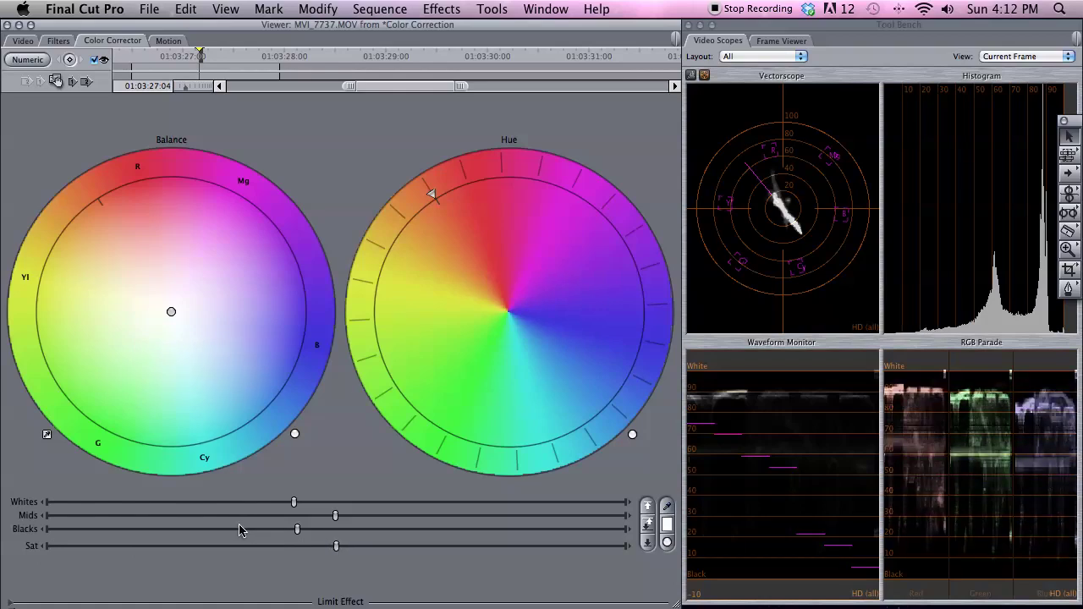
mouse_move(756, 403)
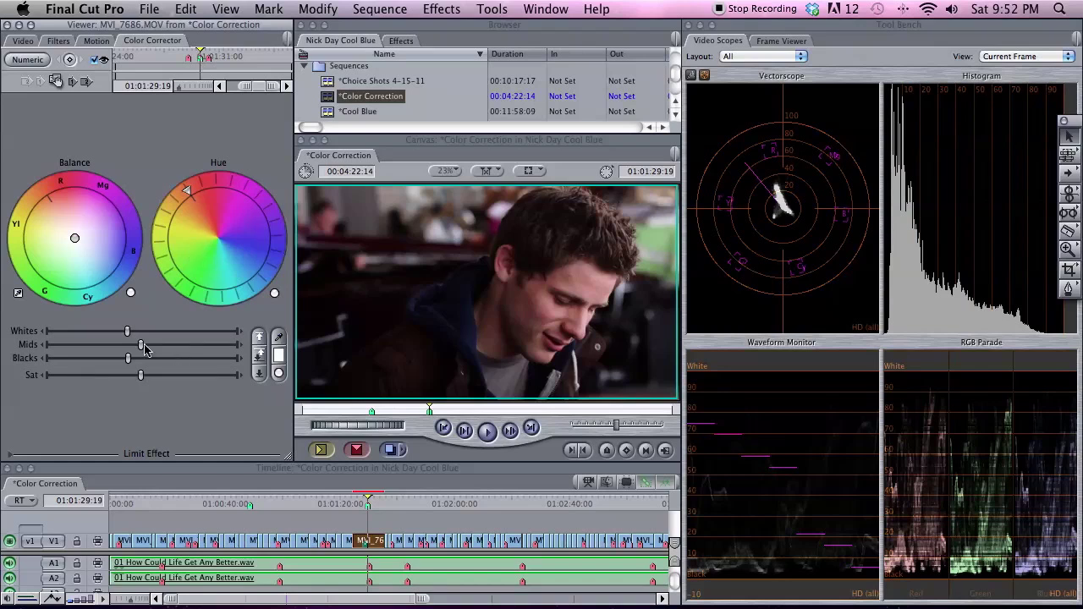
Lower the Blacks of the MVI_7686.MOV clip slightly until the darkest areas sit at the bottom of the waveform scale
mouse_move(786, 579)
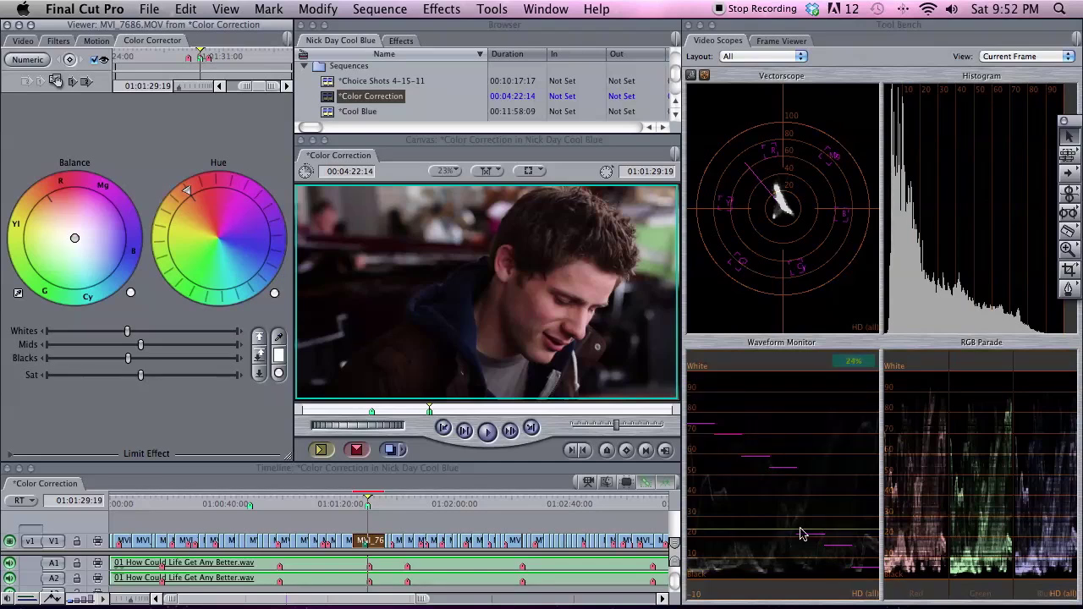
left_click(710, 579)
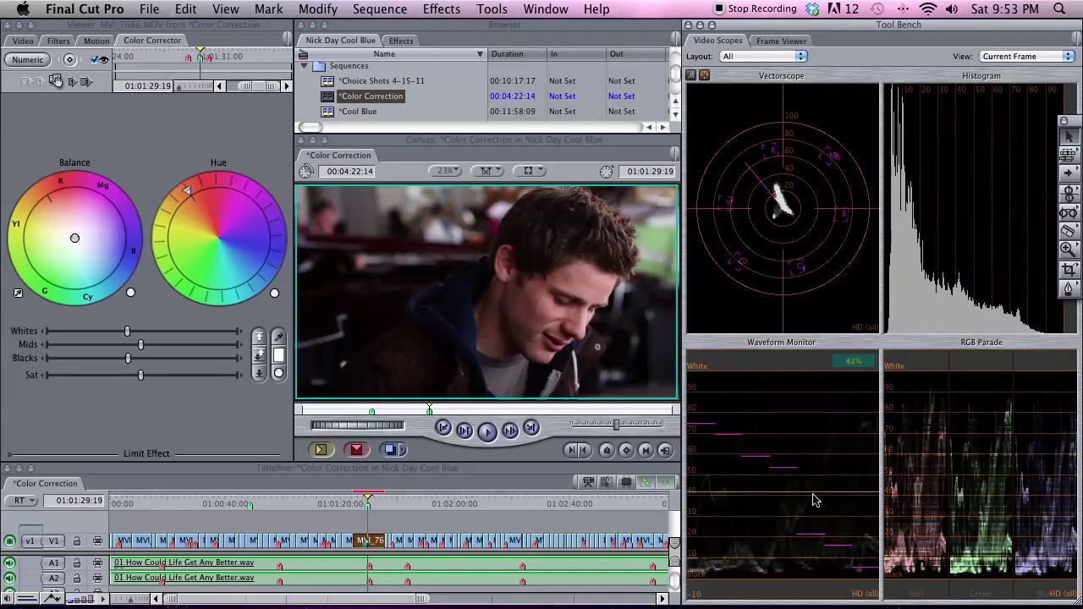
left_click(44, 362)
left_click(44, 362)
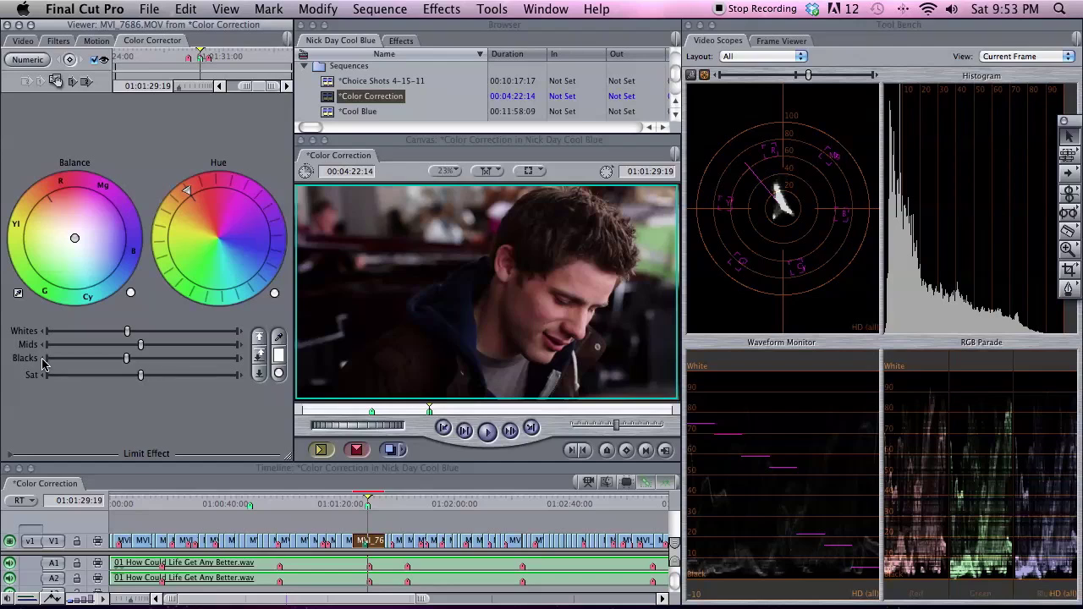
mouse_move(745, 579)
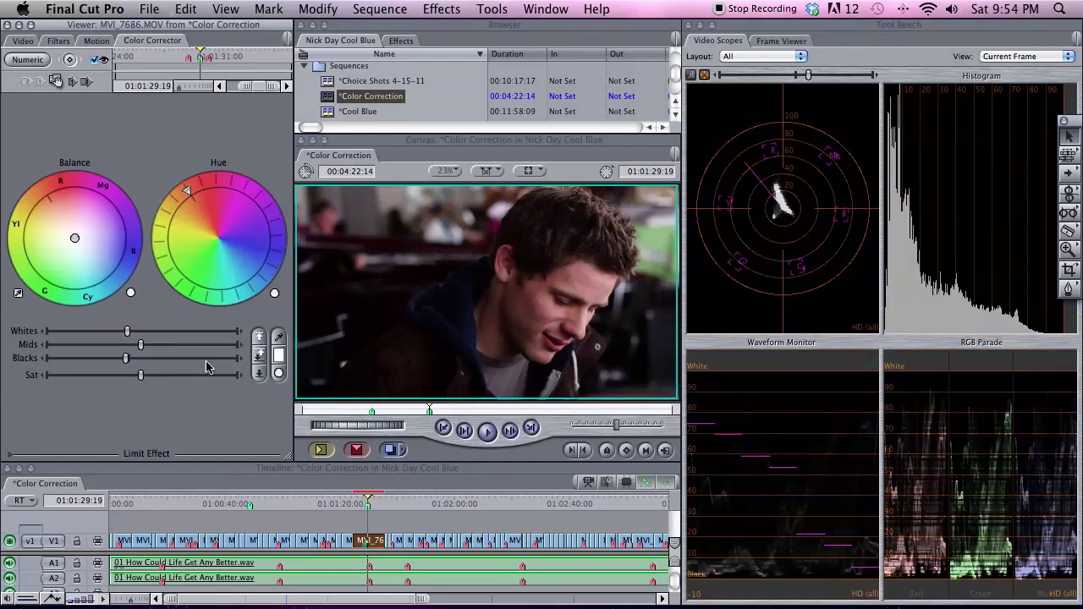
mouse_move(120, 361)
left_mouse_down()
mouse_move(159, 362)
mouse_move(102, 362)
left_mouse_up()
mouse_move(127, 363)
left_mouse_down()
mouse_move(224, 362)
mouse_move(131, 367)
left_mouse_up()
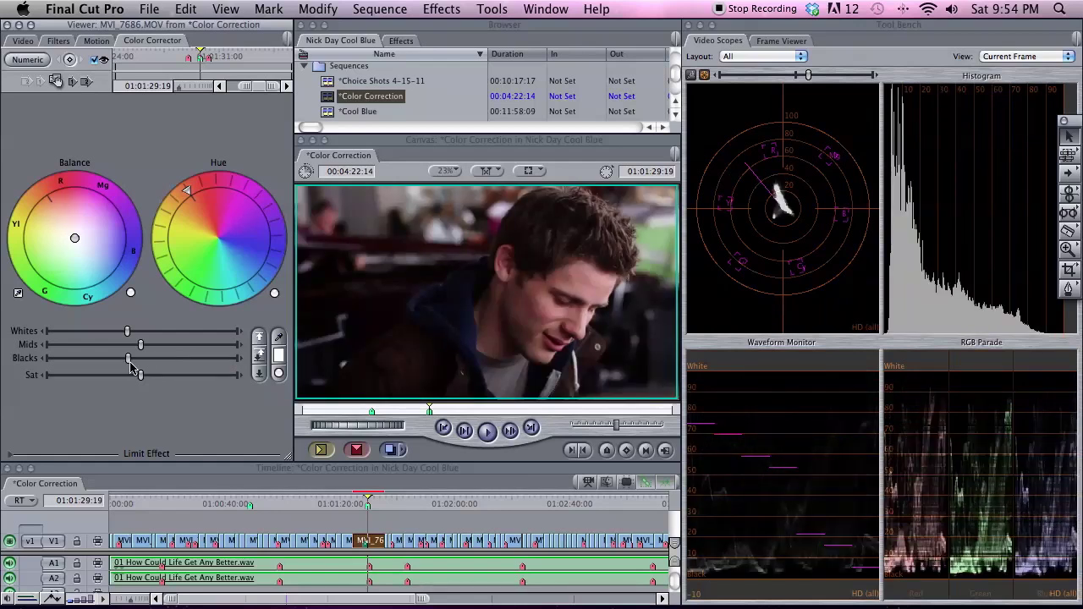
left_click(42, 359)
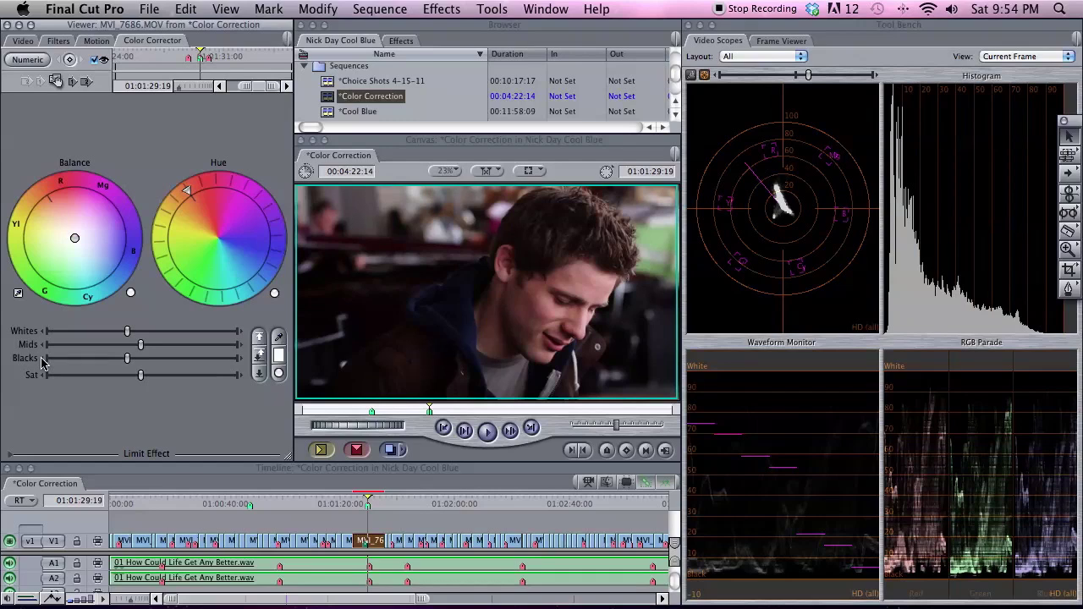
left_click(43, 360)
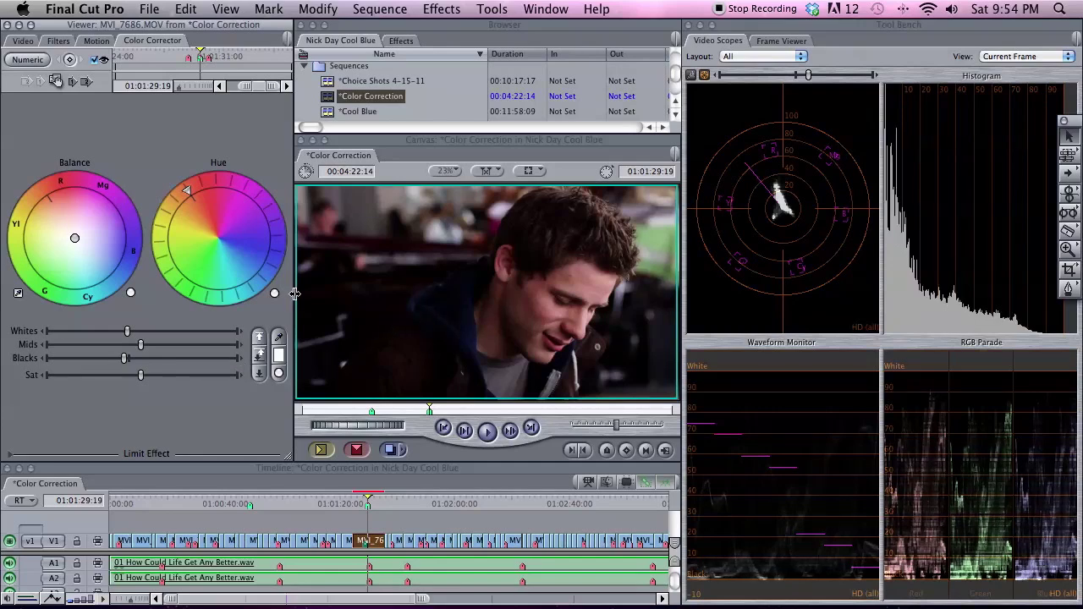
Raise the Whites until the highlights reach the white line on the scopes, and brighten the Mids slightly
left_click_drag(128, 333, 155, 334)
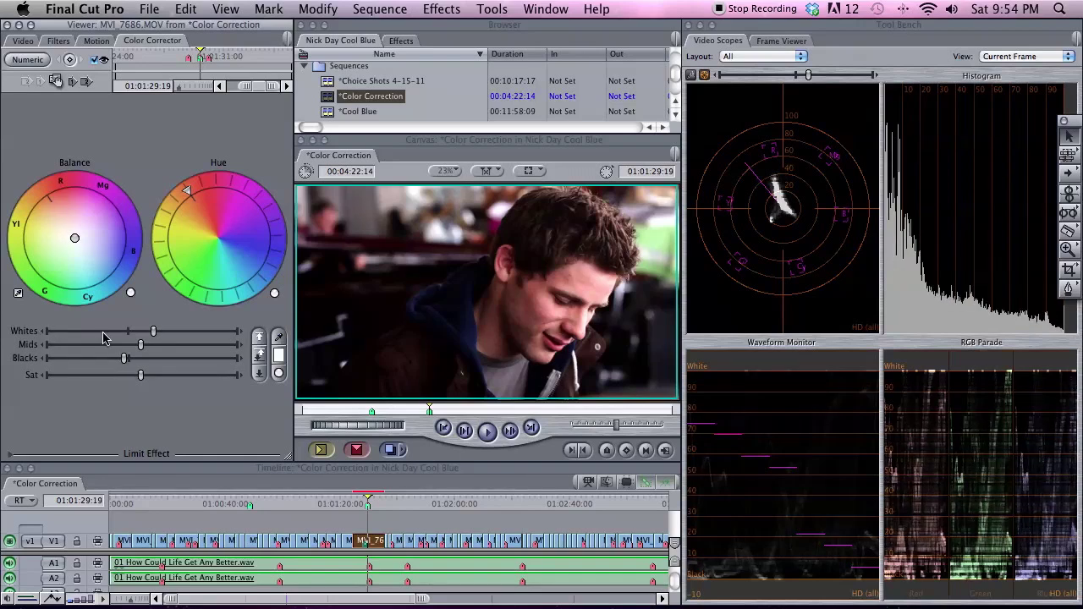
left_click_drag(140, 347, 134, 347)
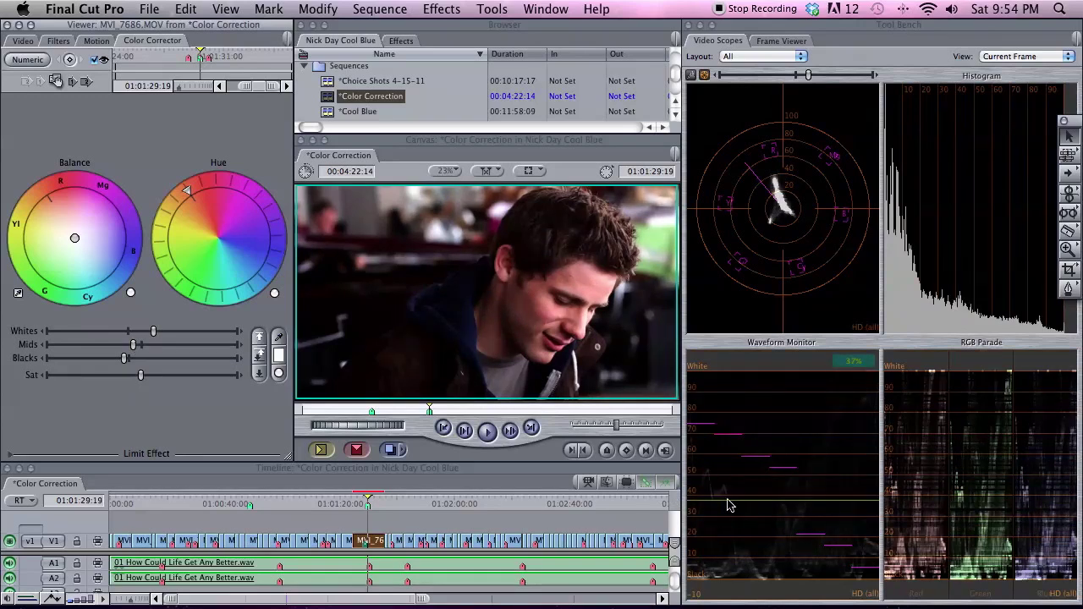
left_click_drag(133, 345, 153, 332)
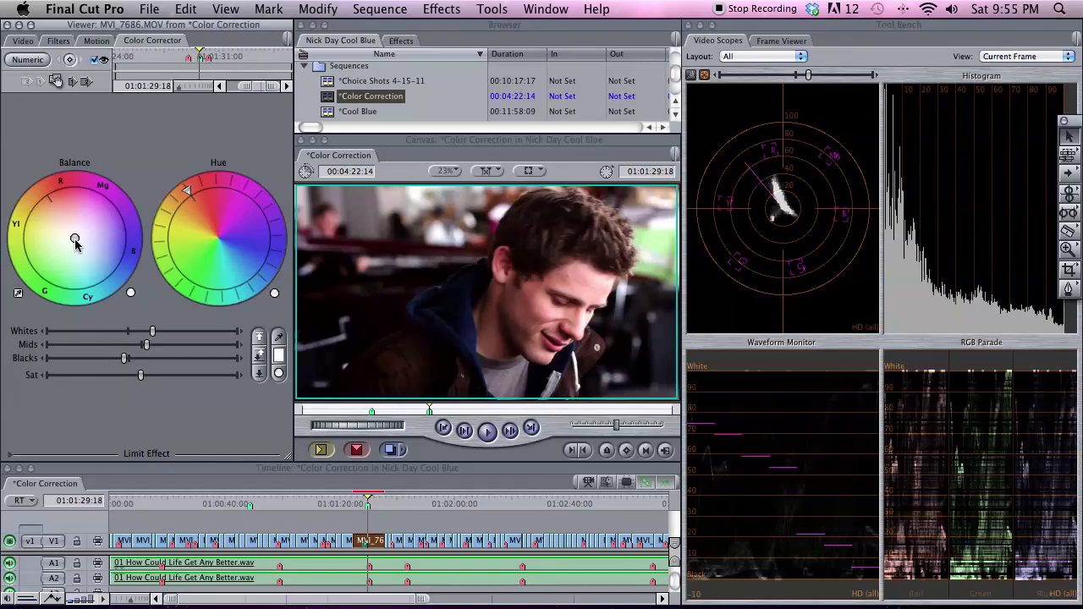
Balance the clip's color by sampling the light detail on the man's jacket, and shift the balance slightly toward orange
left_click(17, 295)
left_click(576, 376)
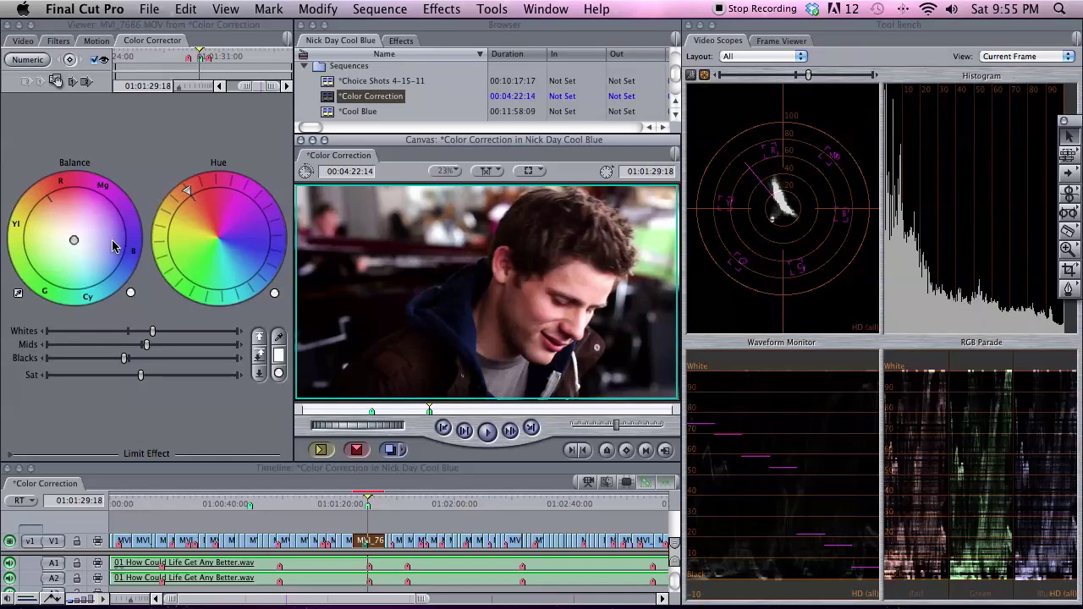
left_click(18, 293)
mouse_move(74, 240)
left_mouse_down()
mouse_move(56, 233)
mouse_move(98, 208)
mouse_move(47, 233)
mouse_move(75, 212)
mouse_move(93, 215)
mouse_move(51, 248)
mouse_move(42, 230)
mouse_move(77, 210)
mouse_move(93, 272)
mouse_move(52, 269)
mouse_move(37, 238)
mouse_move(38, 253)
mouse_move(75, 210)
mouse_move(56, 208)
mouse_move(57, 236)
left_mouse_up()
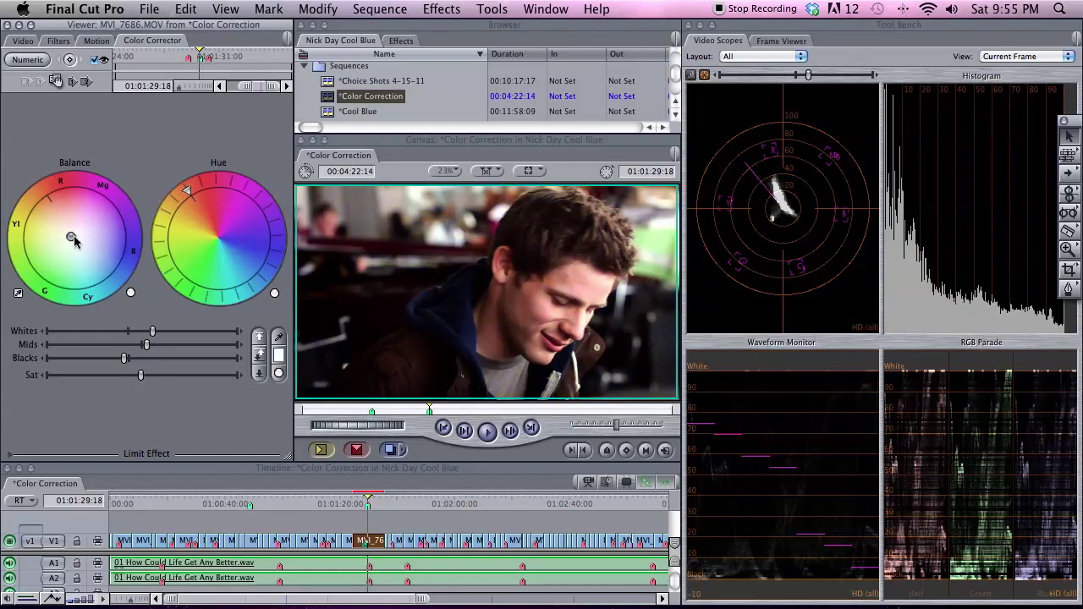
left_click(130, 293)
left_click_drag(72, 237, 72, 237)
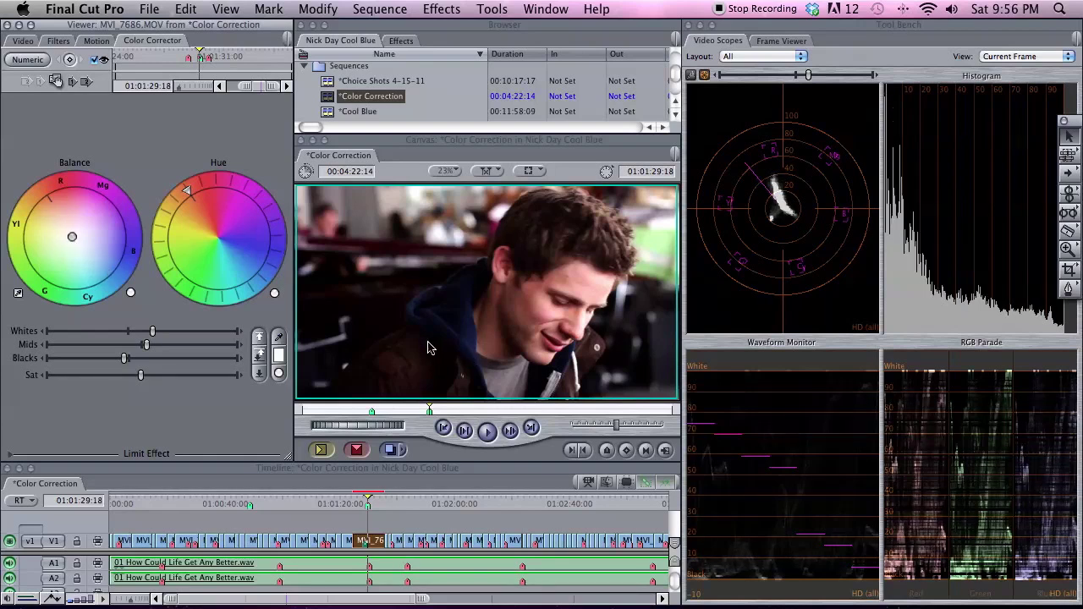
Toggle the Color Corrector filter off and on repeatedly to compare the original and corrected image
left_click(98, 61)
left_click(98, 61)
left_click(98, 61)
left_click(98, 61)
left_click(98, 61)
left_click(97, 61)
left_click(97, 60)
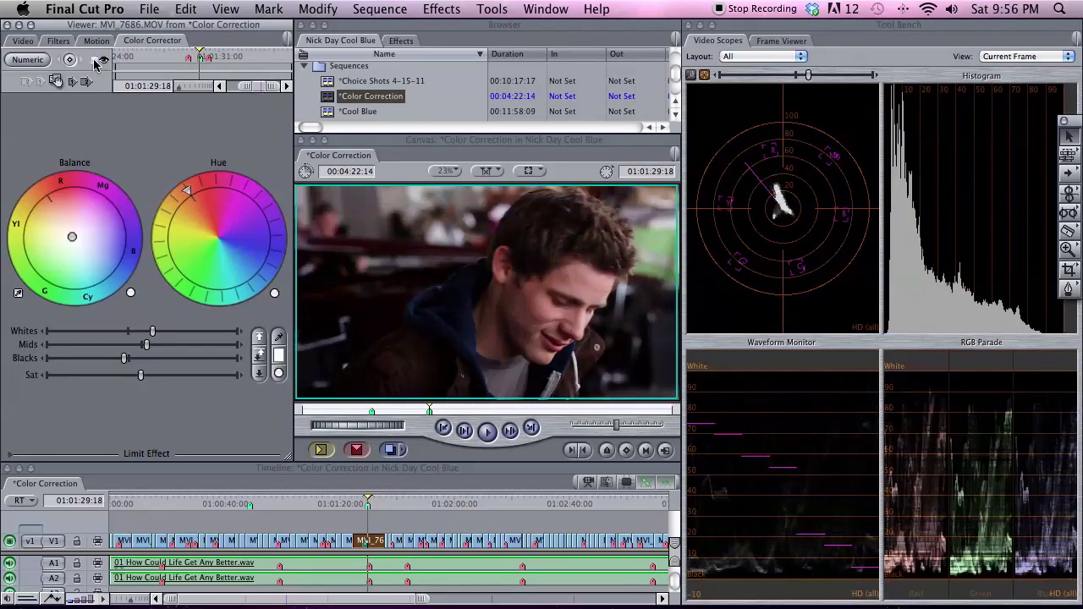
left_click(97, 61)
left_click(97, 61)
left_click(97, 61)
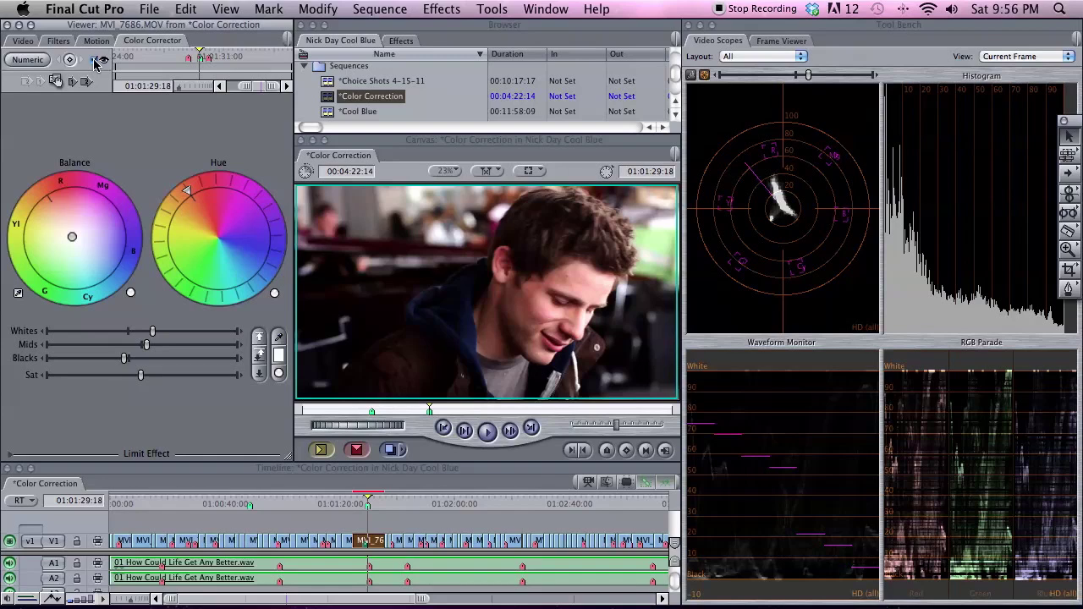
left_click(98, 61)
left_click(98, 61)
left_click(97, 61)
left_click(97, 61)
Try shifting the clip's hue slightly on the Hue wheel
mouse_move(168, 222)
left_mouse_down()
mouse_move(168, 281)
mouse_move(158, 208)
mouse_move(165, 292)
mouse_move(163, 254)
mouse_move(176, 230)
mouse_move(159, 254)
mouse_move(167, 220)
left_mouse_up()
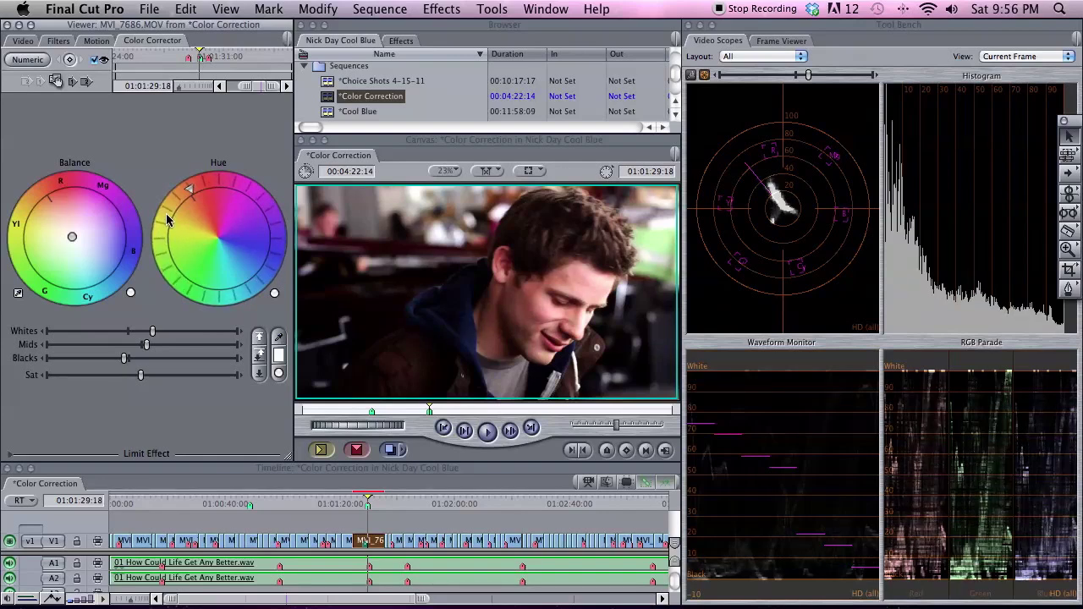
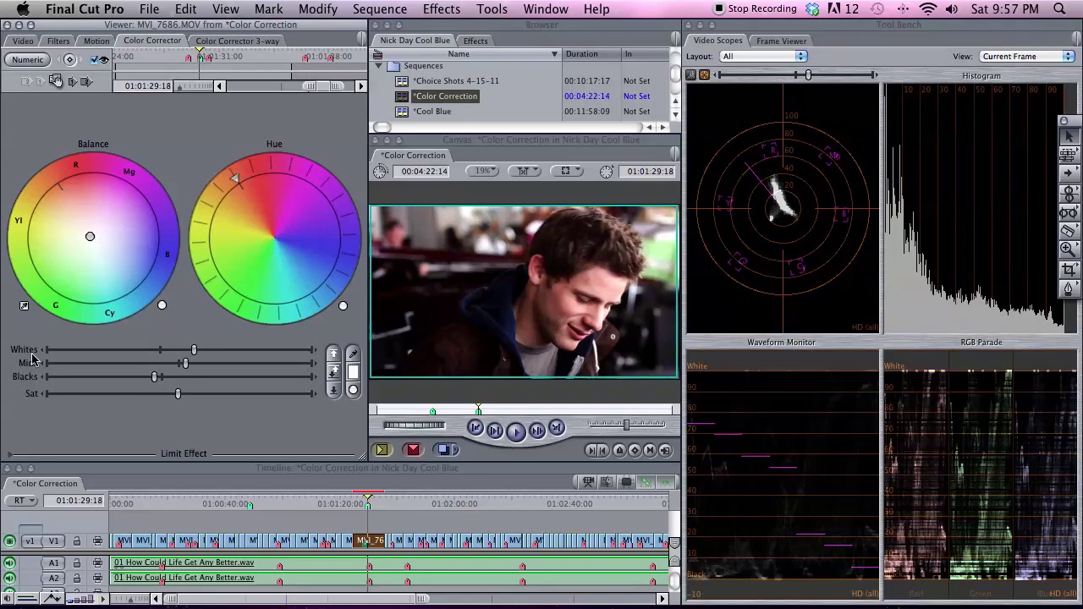
Disable the basic Color Corrector and lower the Blacks level slightly in the Color Corrector 3-way filter
left_click(236, 40)
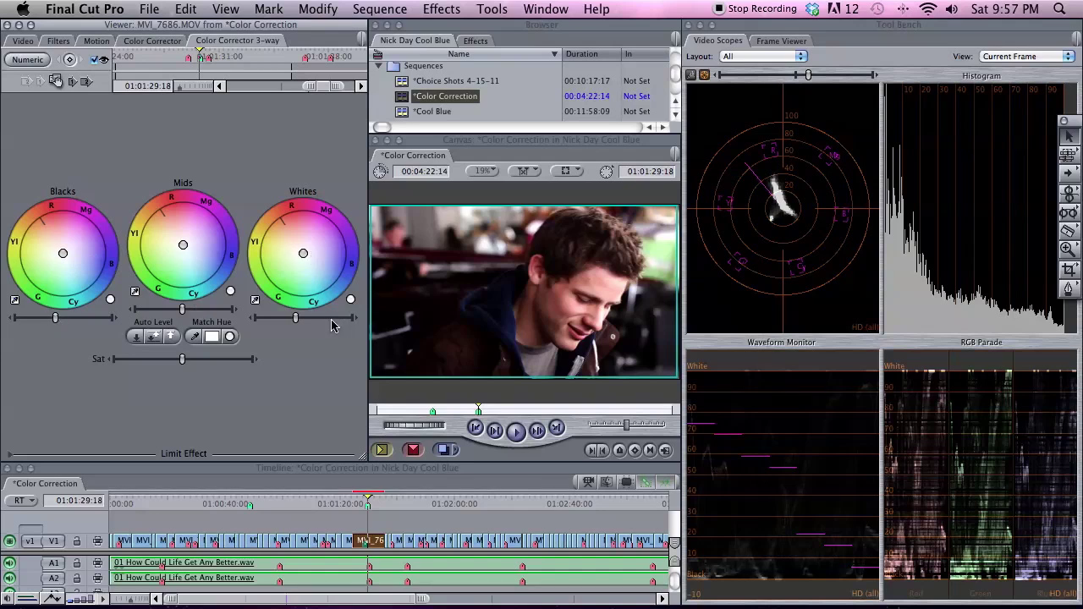
left_click(150, 40)
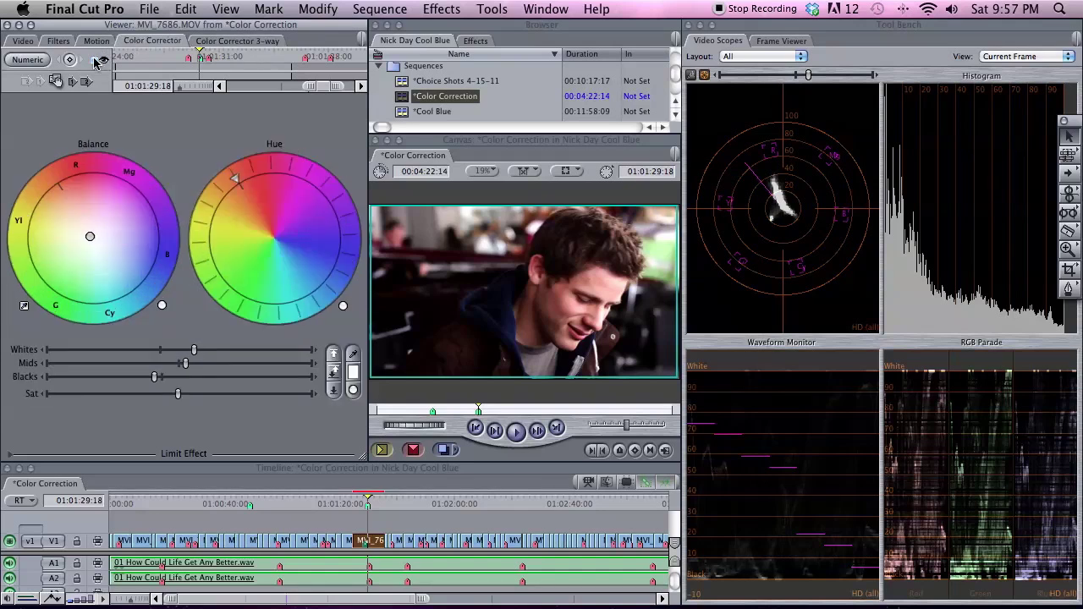
left_click(239, 42)
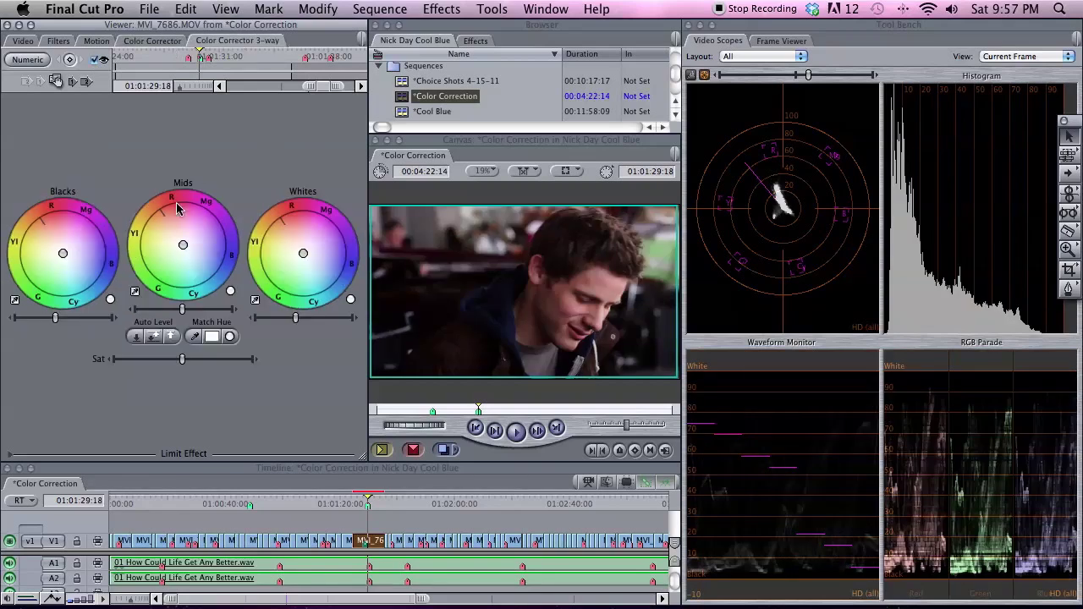
left_click_drag(53, 321, 53, 322)
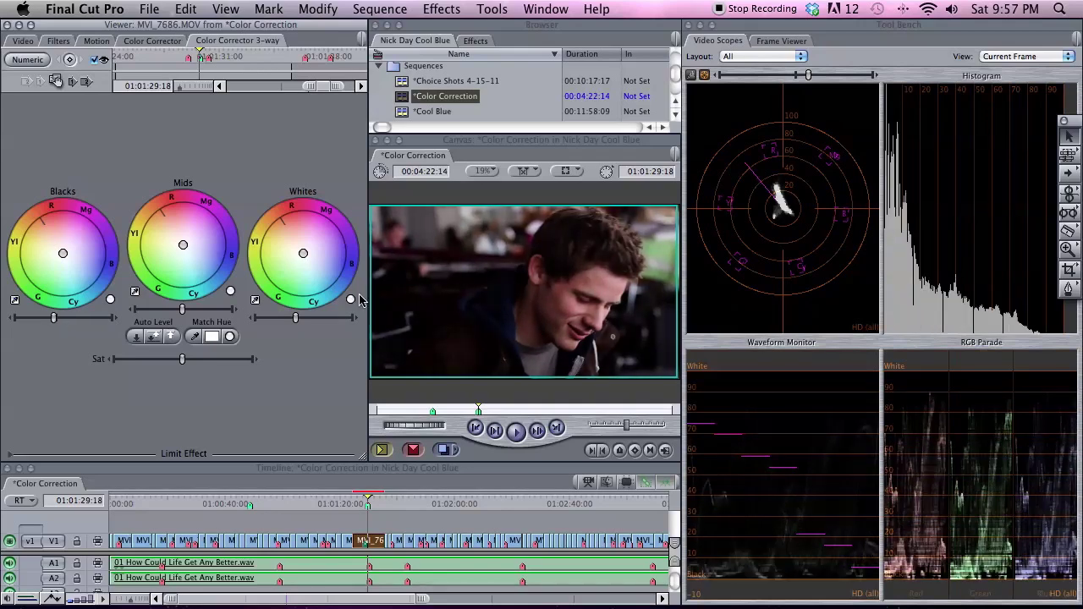
Try raising the Whites level, the Mids level slightly, and the saturation in the Color Corrector 3-way filter
left_click_drag(296, 320, 309, 320)
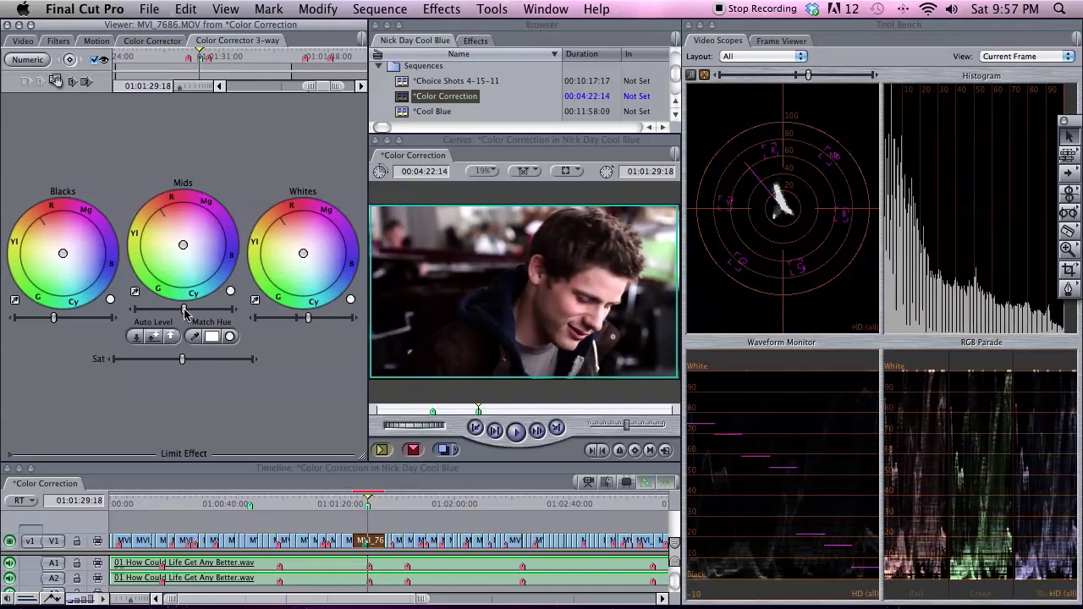
left_click_drag(183, 360, 197, 361)
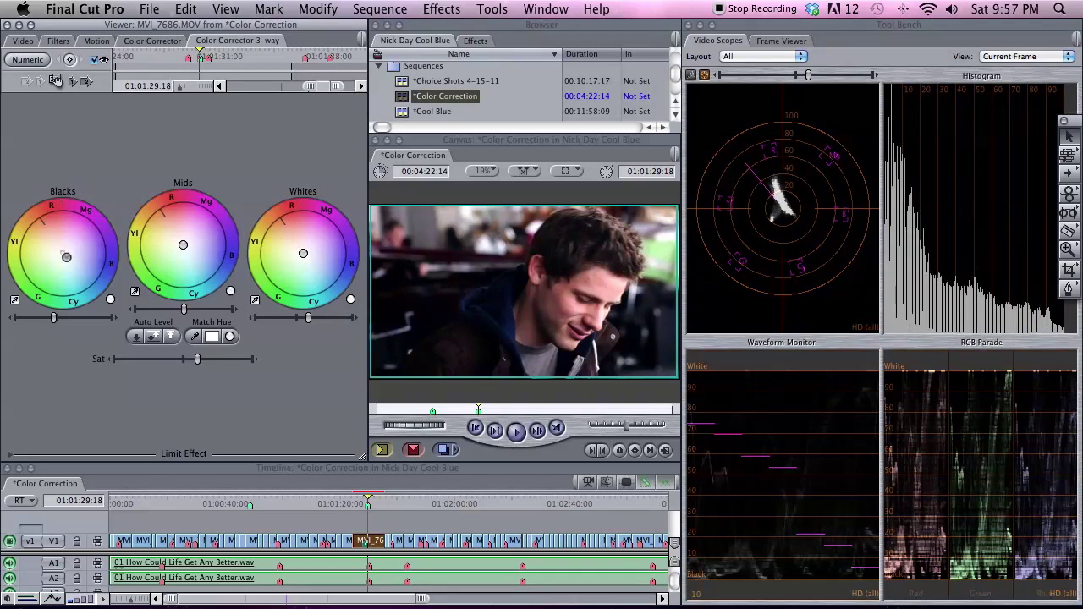
Try shifting the Blacks balance toward blue and the Whites balance toward orange in the Color Corrector 3-way filter
left_click_drag(72, 265, 74, 265)
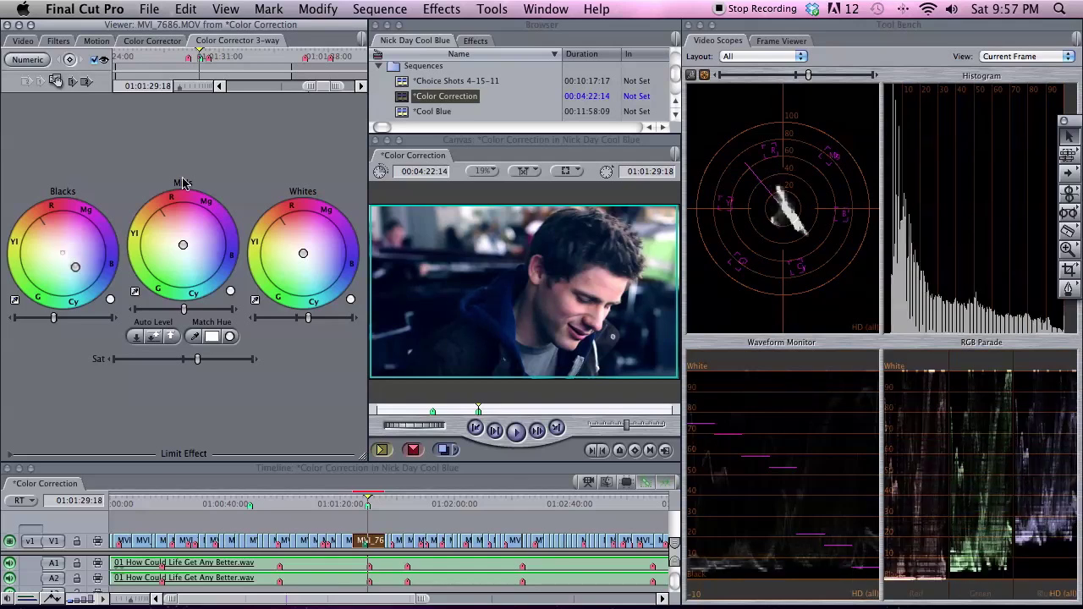
left_click_drag(80, 267, 80, 264)
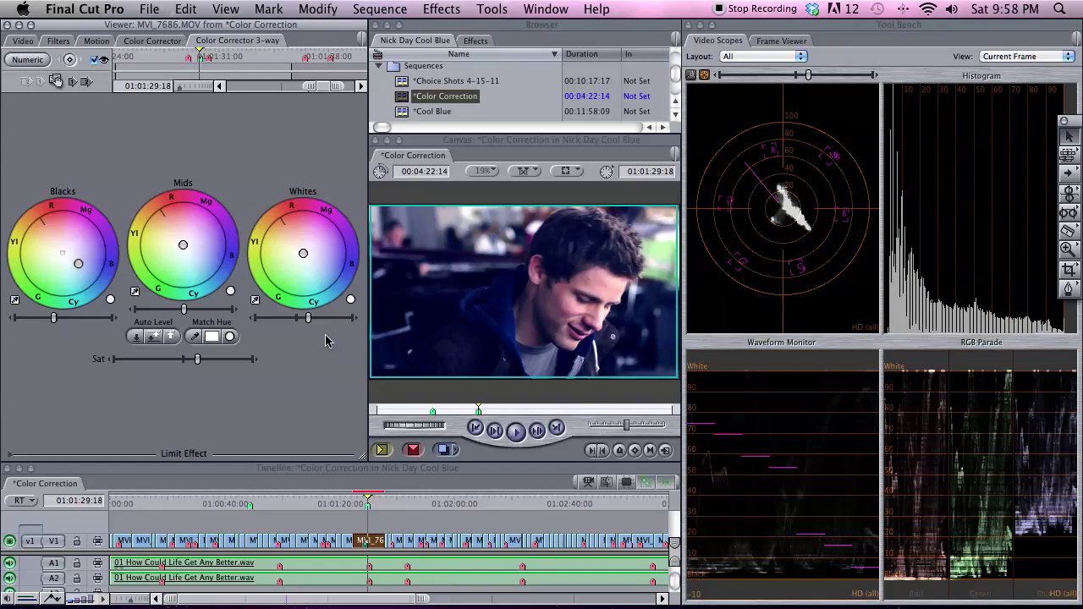
left_click_drag(304, 257, 282, 237)
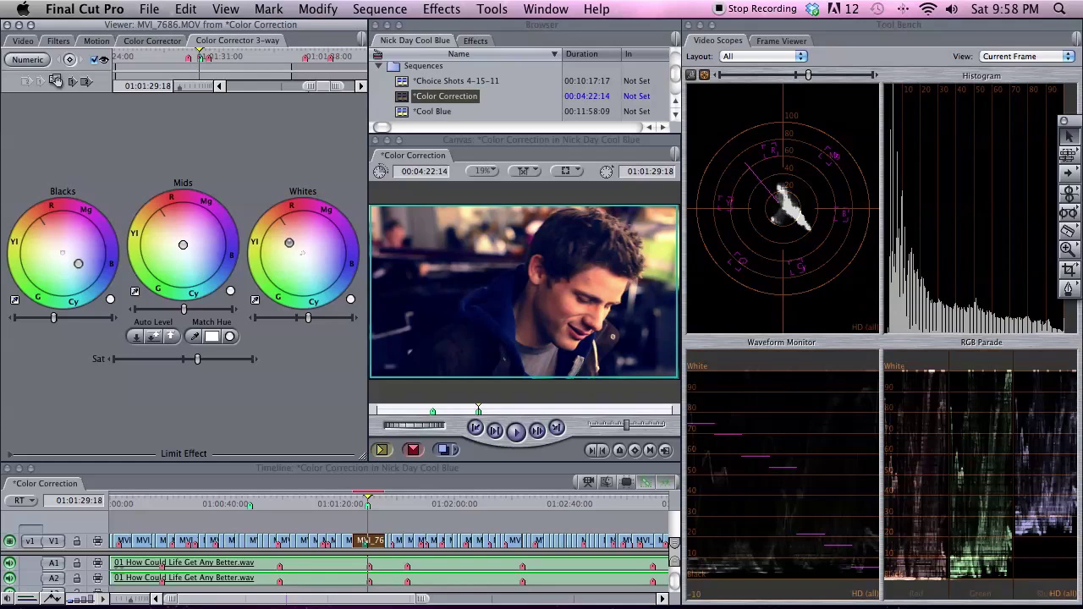
left_click_drag(289, 243, 290, 244)
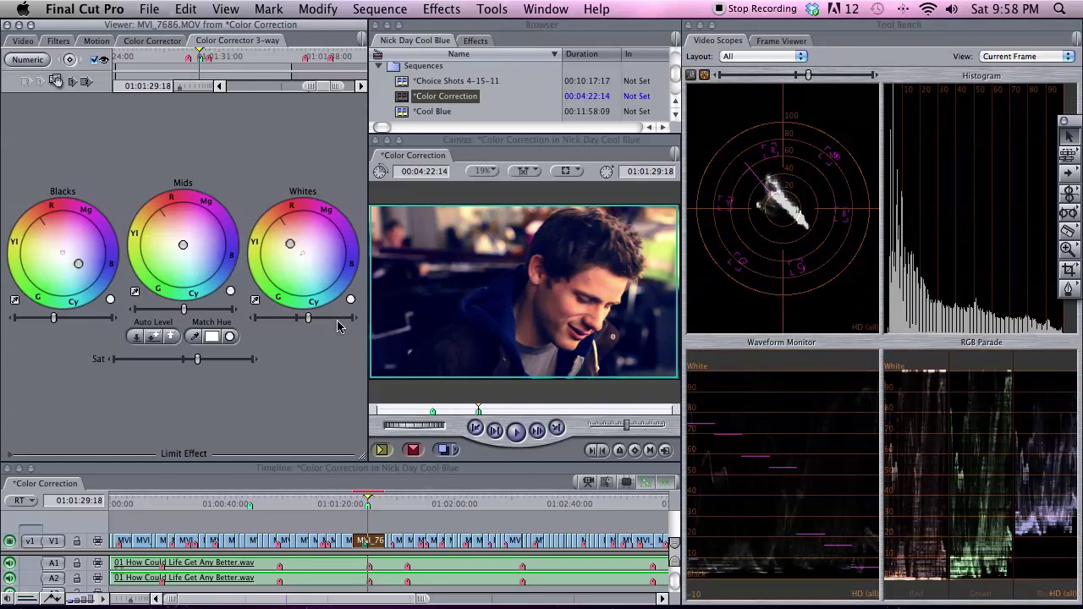
Re-enable the basic Color Corrector, and switch the Color Corrector 3-way filter off and on to compare the looks
left_click(96, 59)
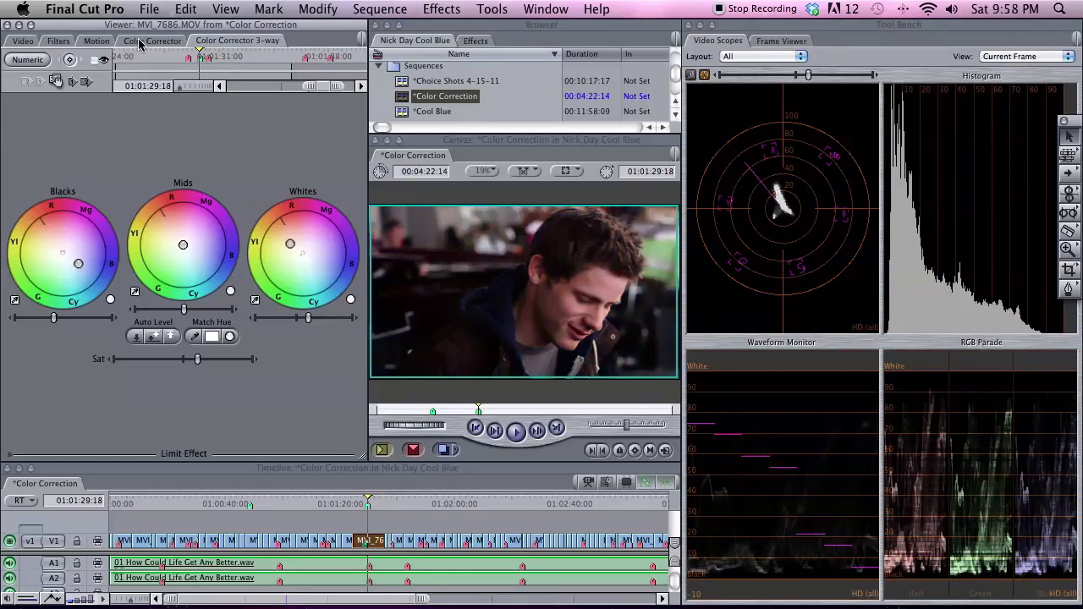
left_click(139, 42)
left_click(96, 59)
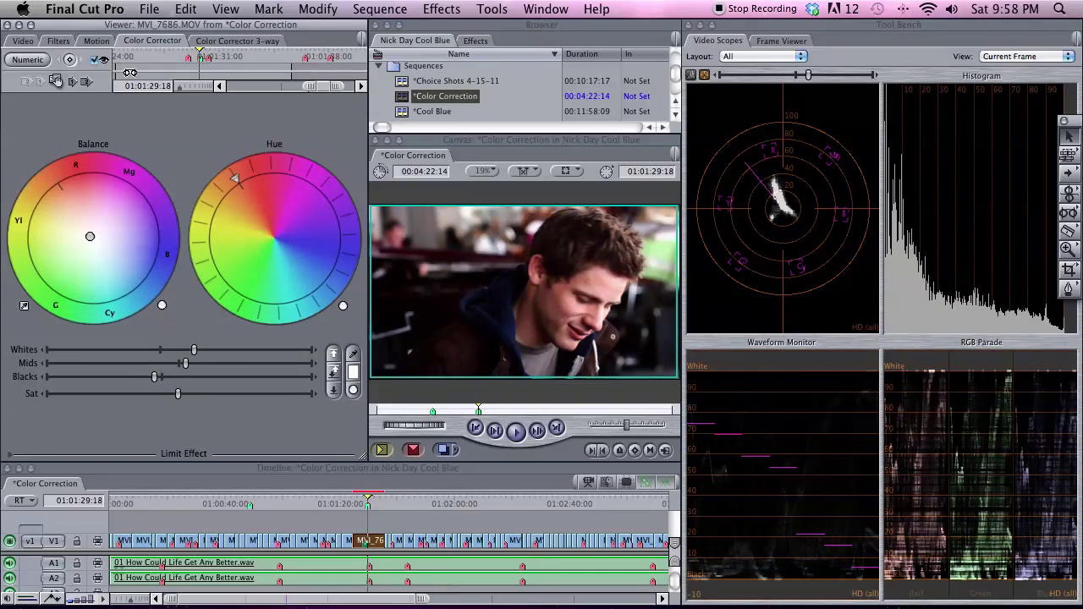
left_click(218, 39)
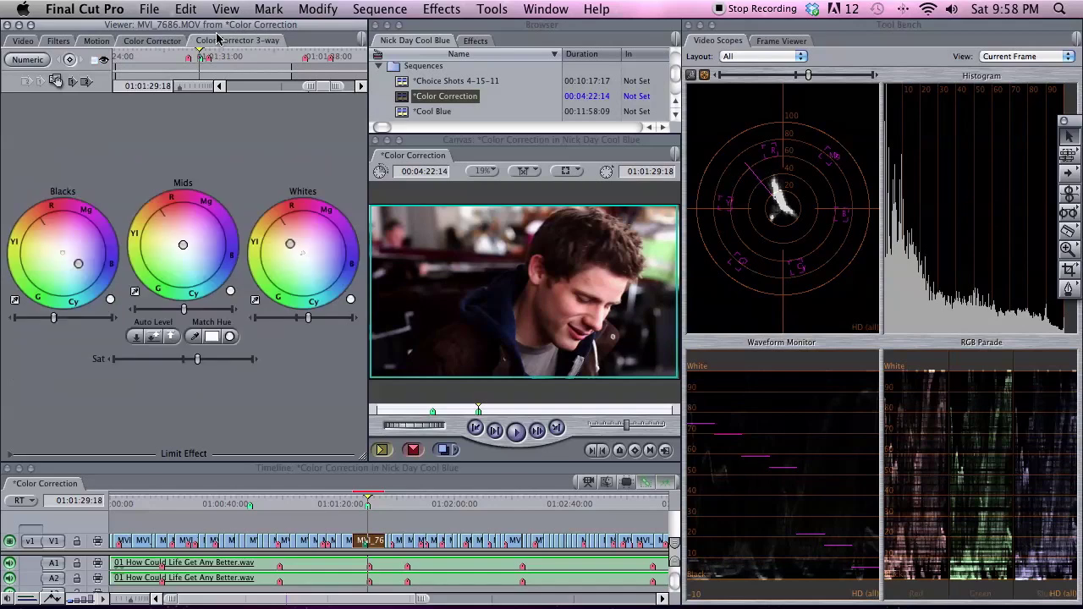
left_click(96, 61)
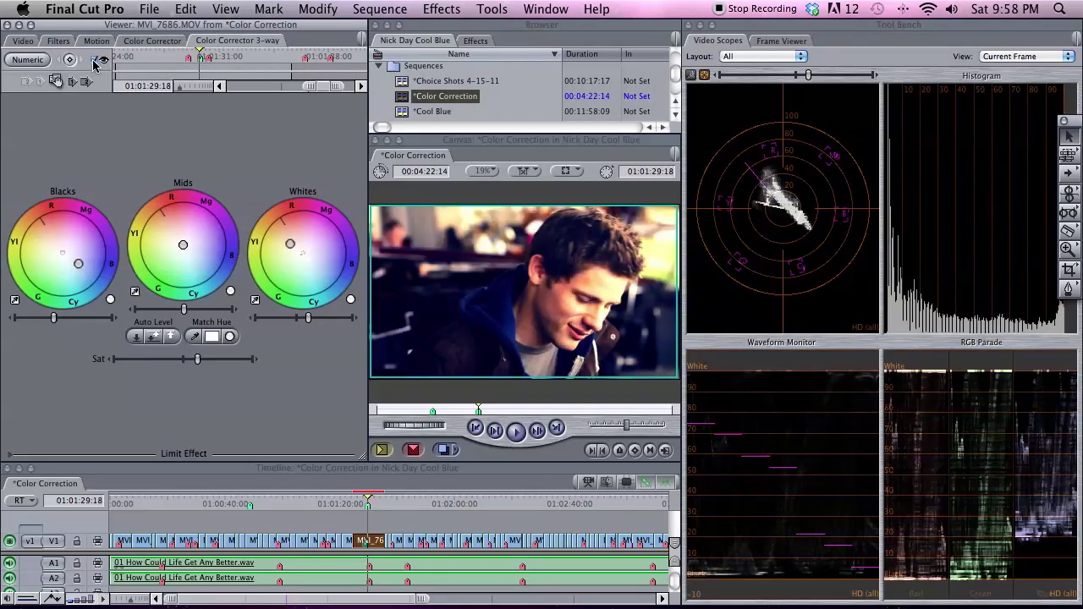
left_click(95, 61)
left_click(95, 61)
Reset the 3-way filter's Blacks balance and delete the Color Corrector 3-way filter from the clip
left_click(110, 300)
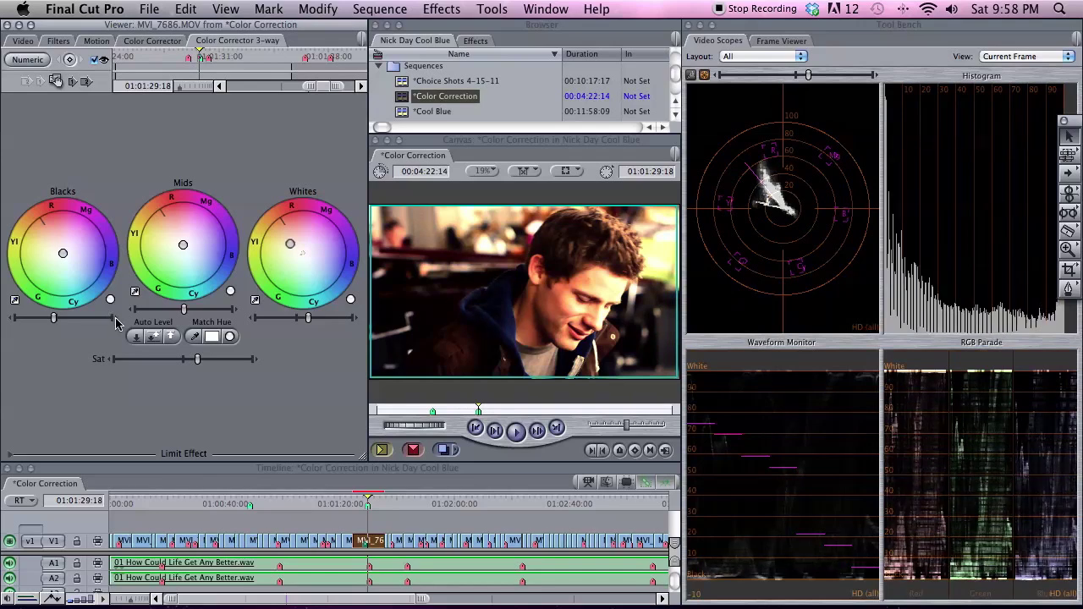
left_click(63, 45)
left_click(49, 107)
key("Delete")
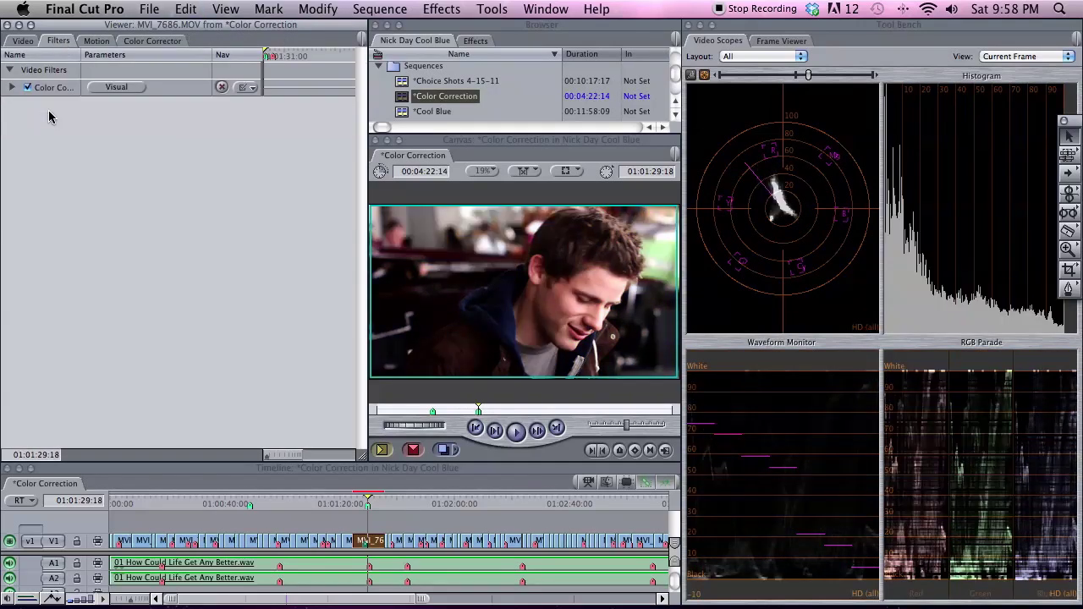
Add the Broadcast Safe color correction filter to the MVI_7686.MOV clip
left_click(455, 6)
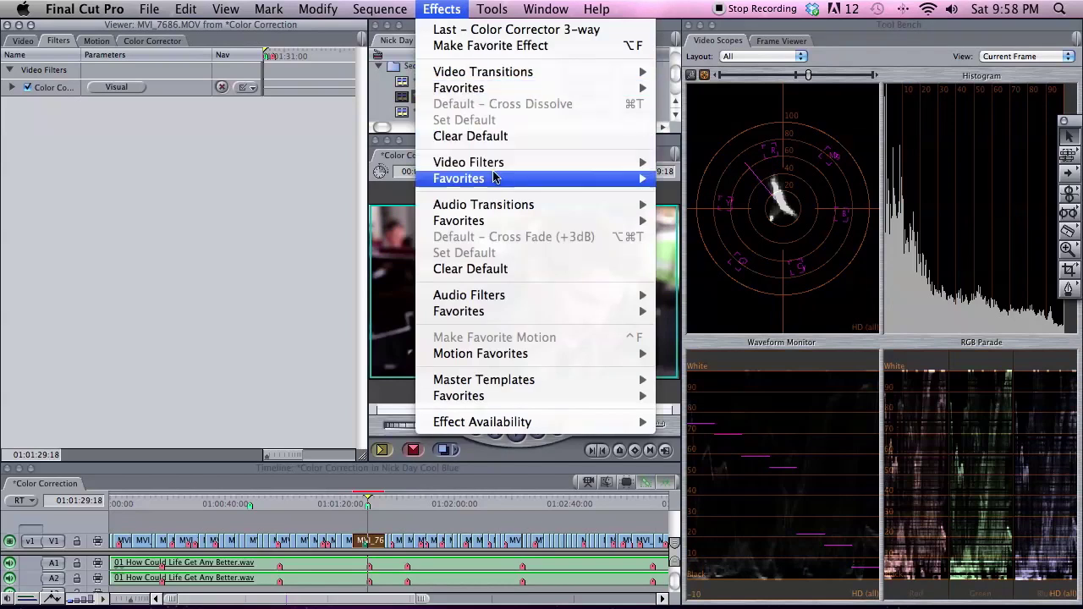
mouse_move(495, 166)
mouse_move(796, 243)
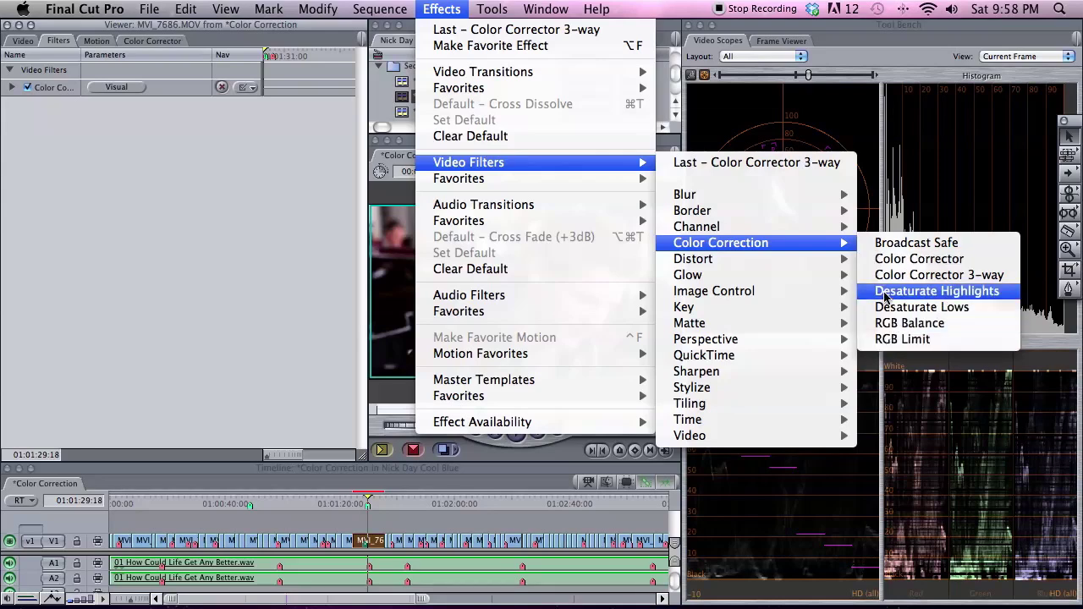
left_click(904, 246)
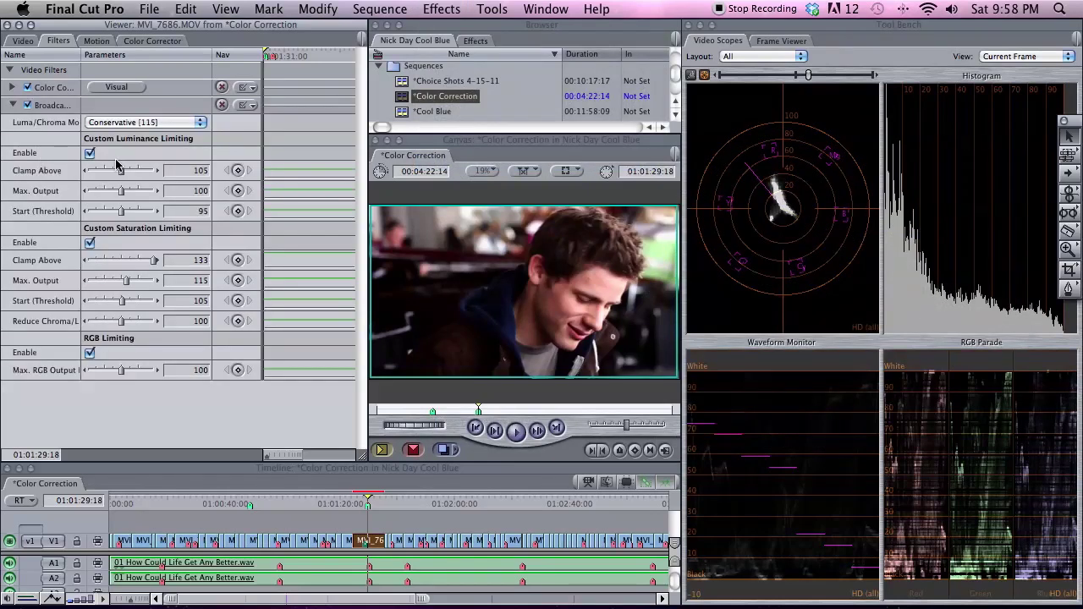
mouse_move(766, 227)
Disable the Broadcast Safe filter and push the Color Corrector's Whites level to its maximum
left_click(27, 105)
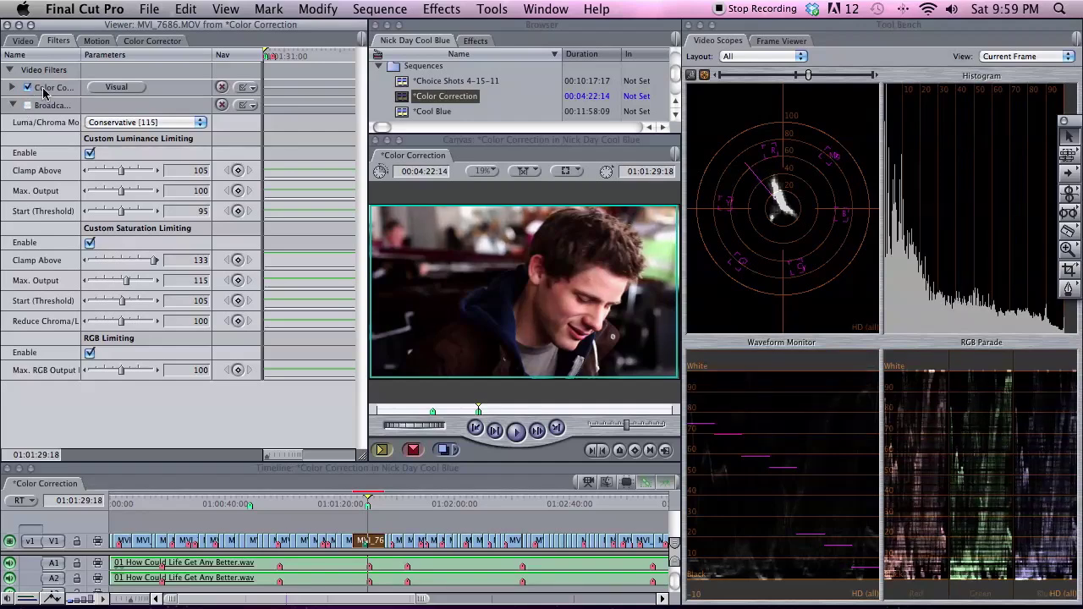
left_click(161, 41)
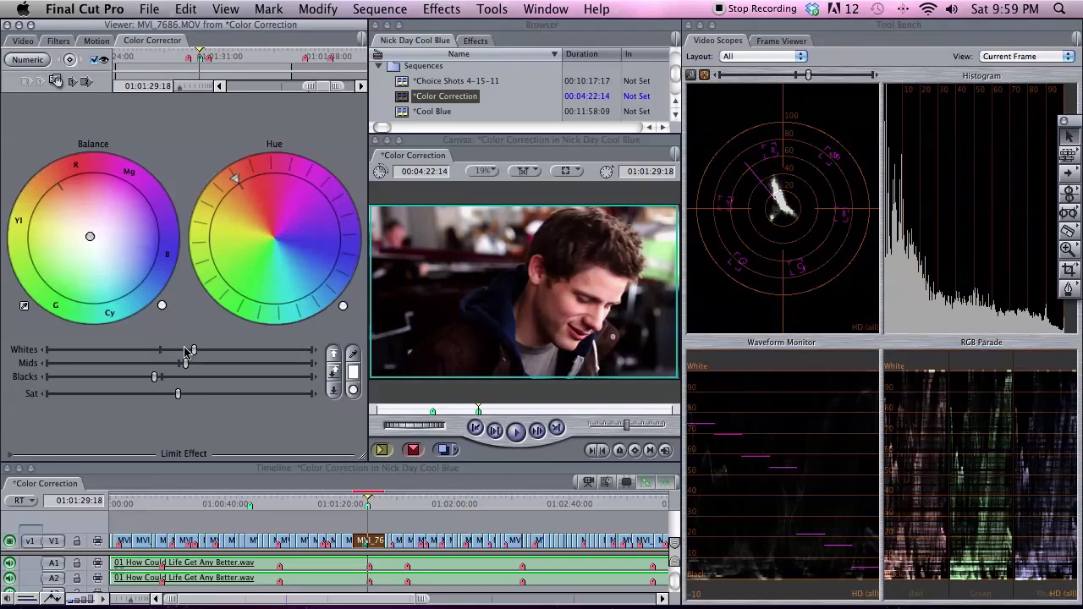
left_click_drag(194, 353, 311, 353)
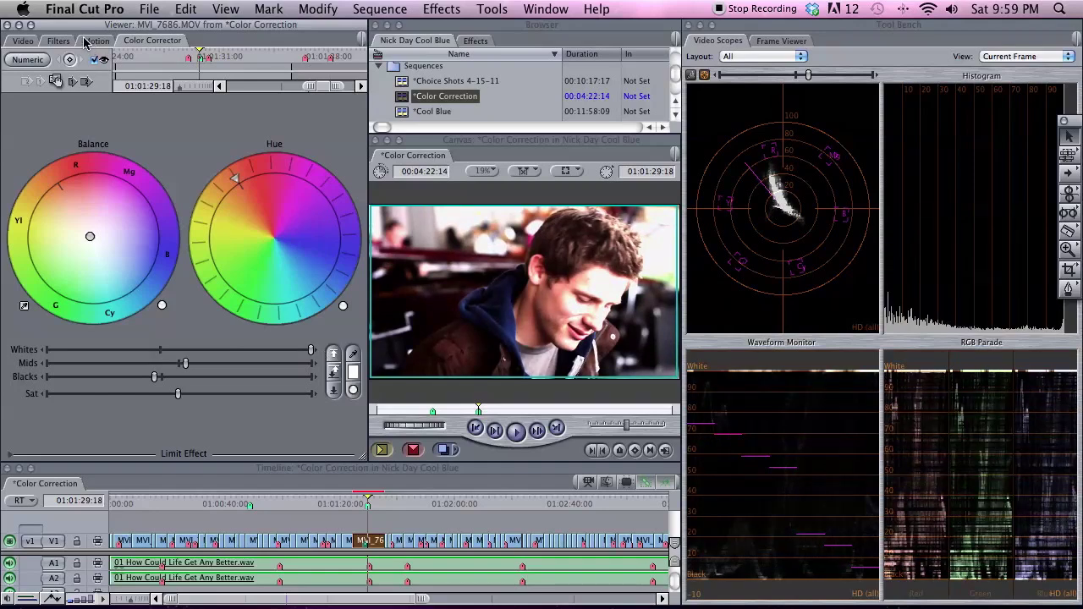
Toggle the Broadcast Safe filter on and off repeatedly to compare its effect on the image and video scopes
left_click(94, 40)
left_click(61, 41)
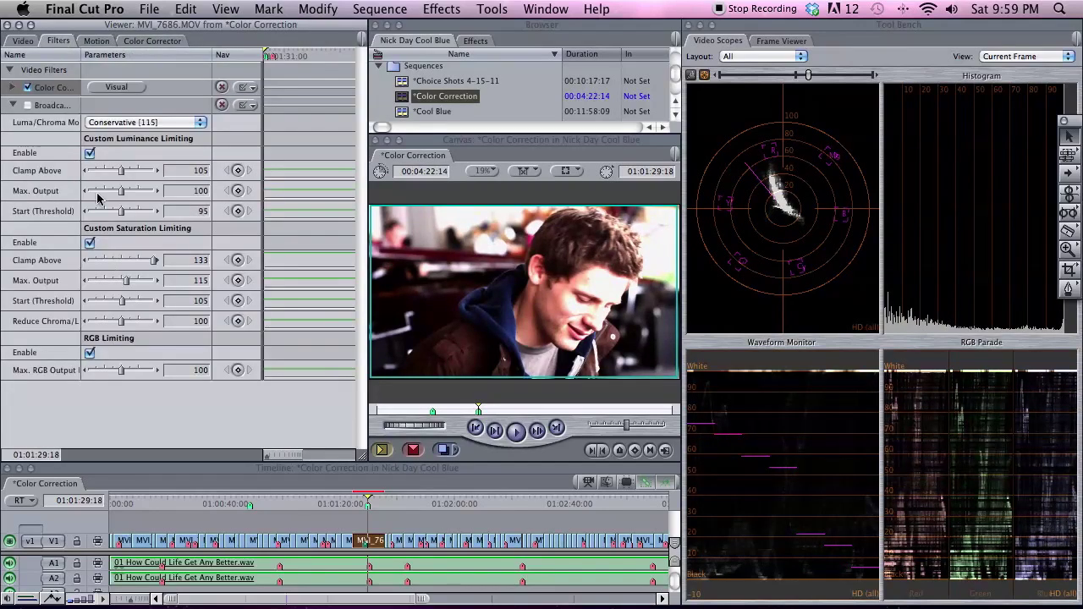
left_click(28, 106)
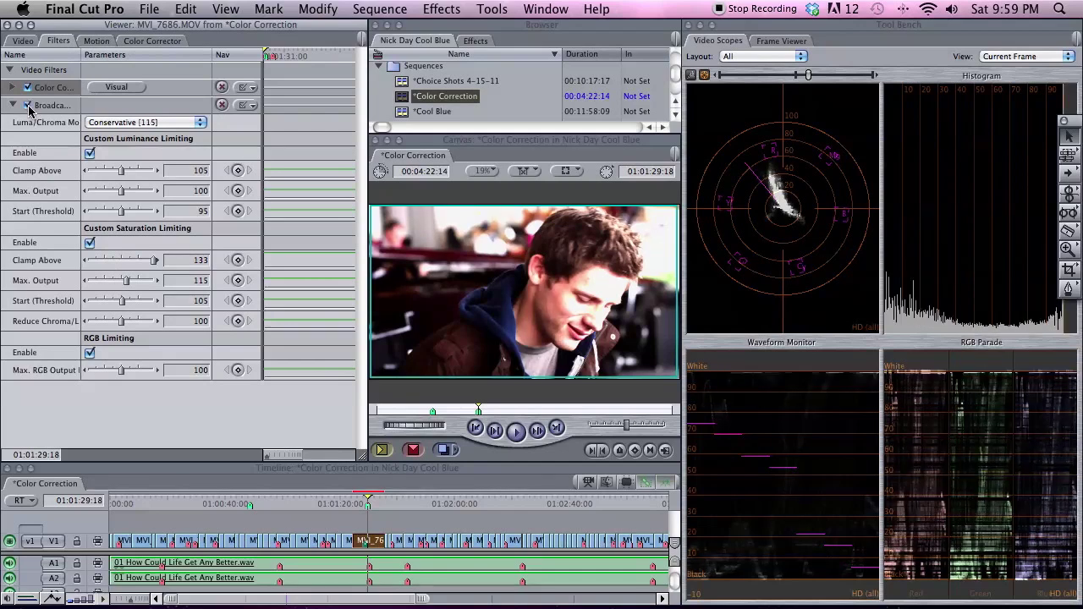
left_click(28, 106)
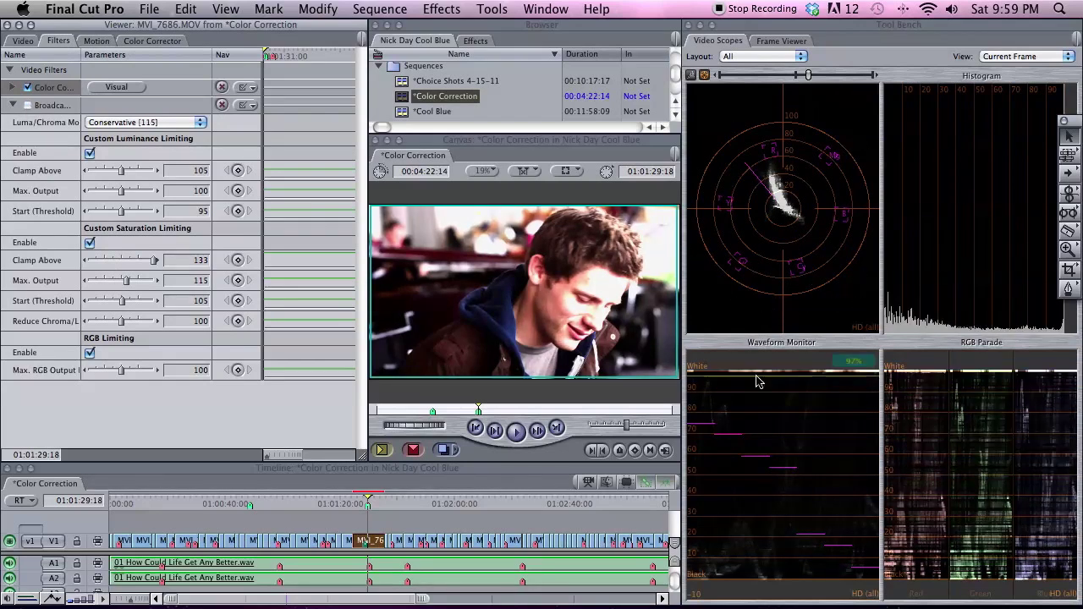
left_click(28, 105)
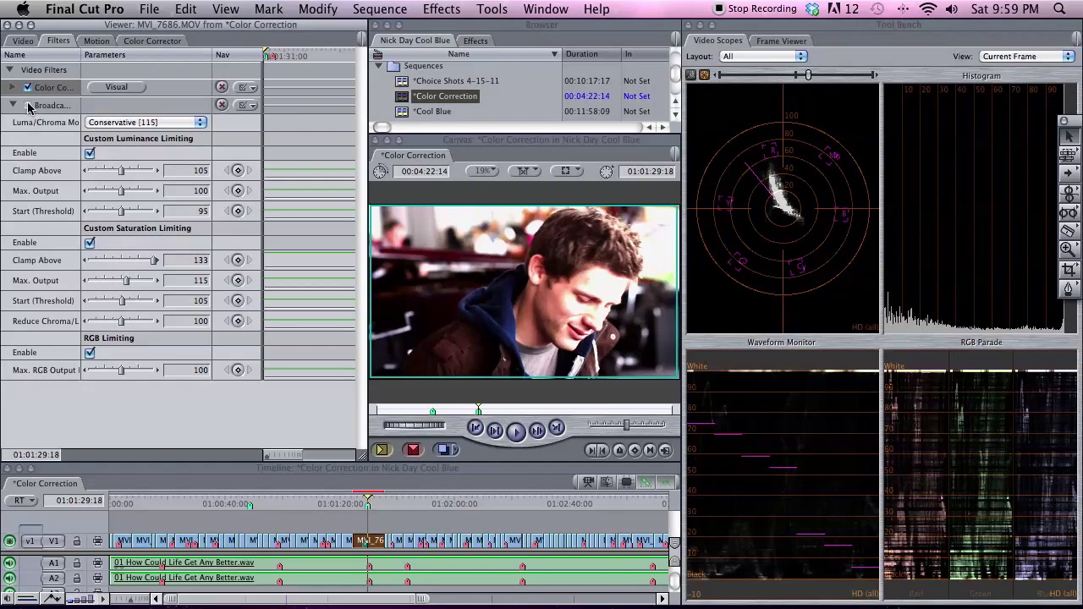
left_click(28, 105)
left_click(28, 106)
left_click(28, 106)
left_click(28, 105)
left_click(28, 106)
Turn on the Show Excess Luma overlay in the Canvas and check the highlights on the scopes
left_click(566, 171)
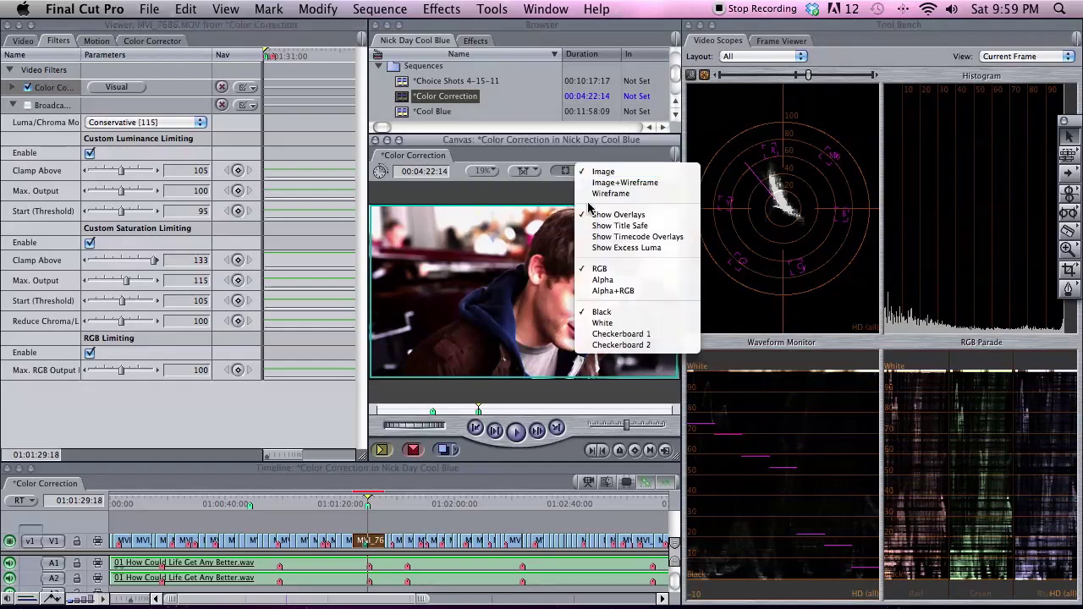
left_click(609, 249)
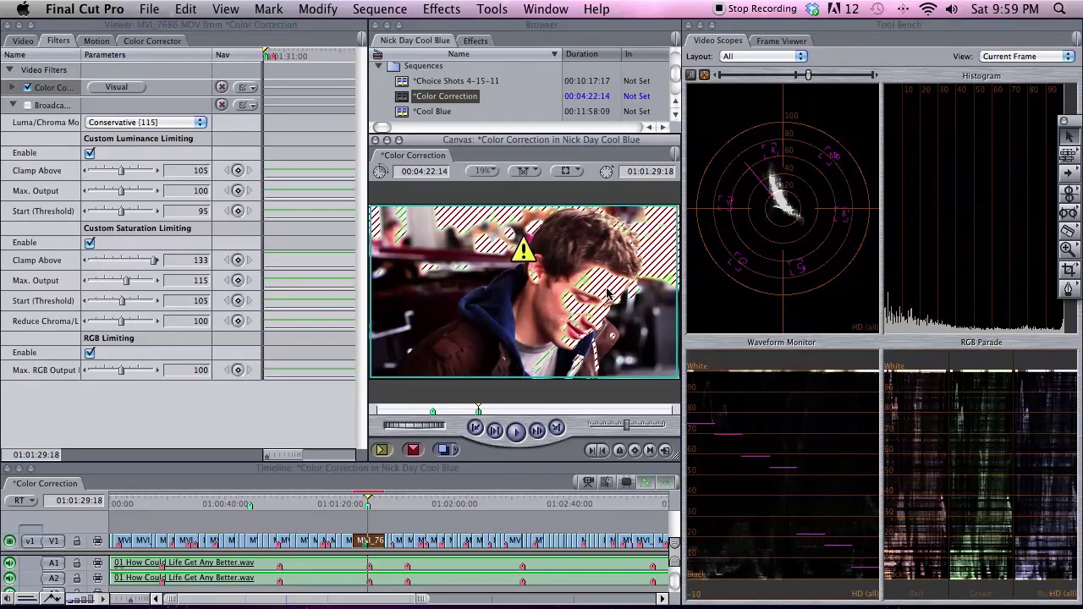
mouse_move(725, 375)
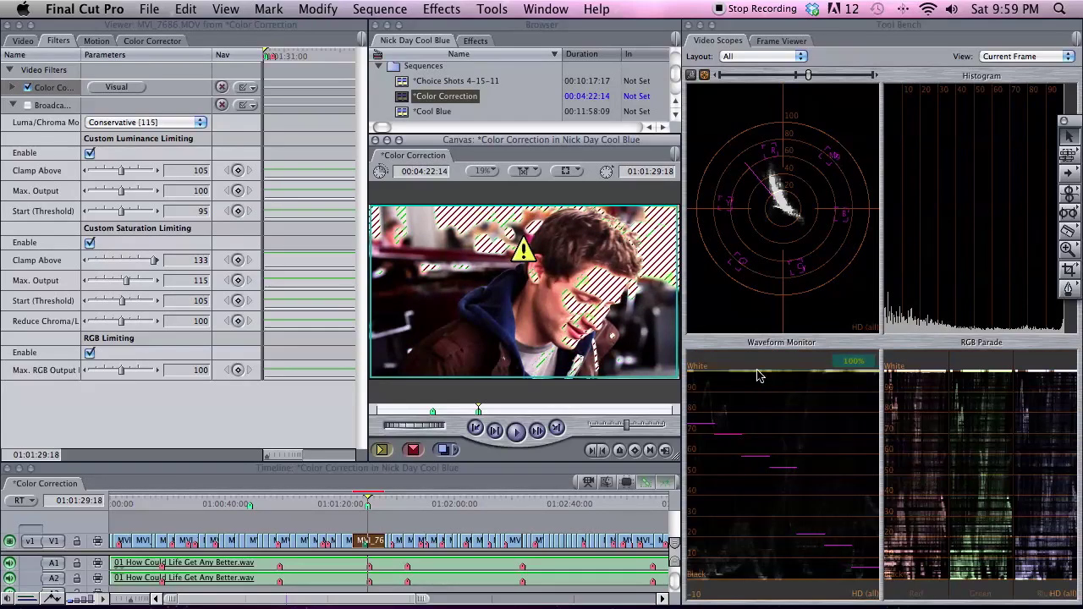
mouse_move(944, 382)
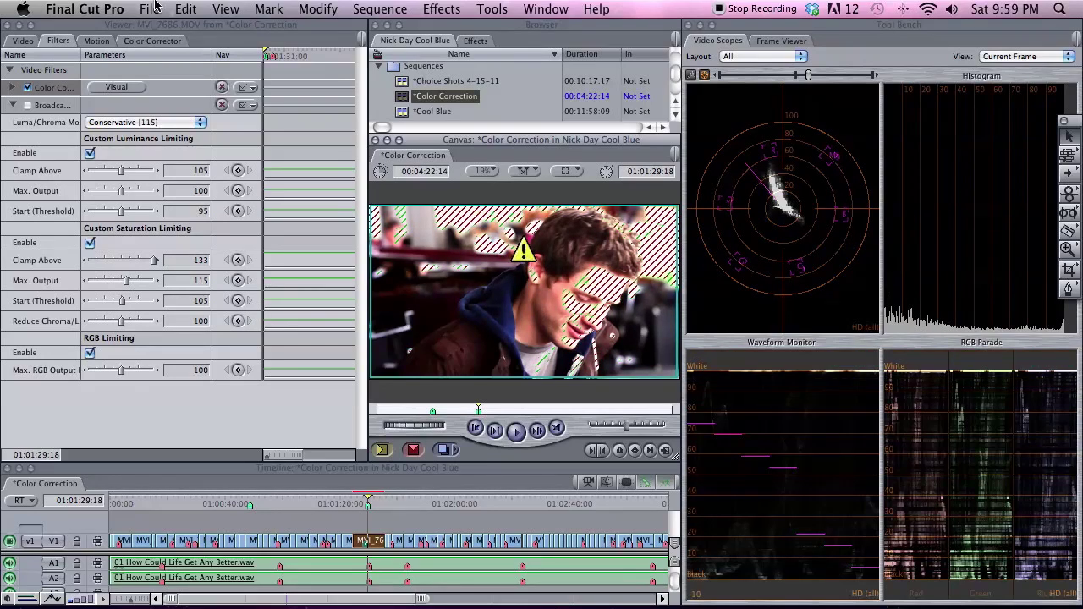
Lower the Color Corrector's Whites level to bring the luma within the legal range, and try reducing the saturation
left_click(150, 40)
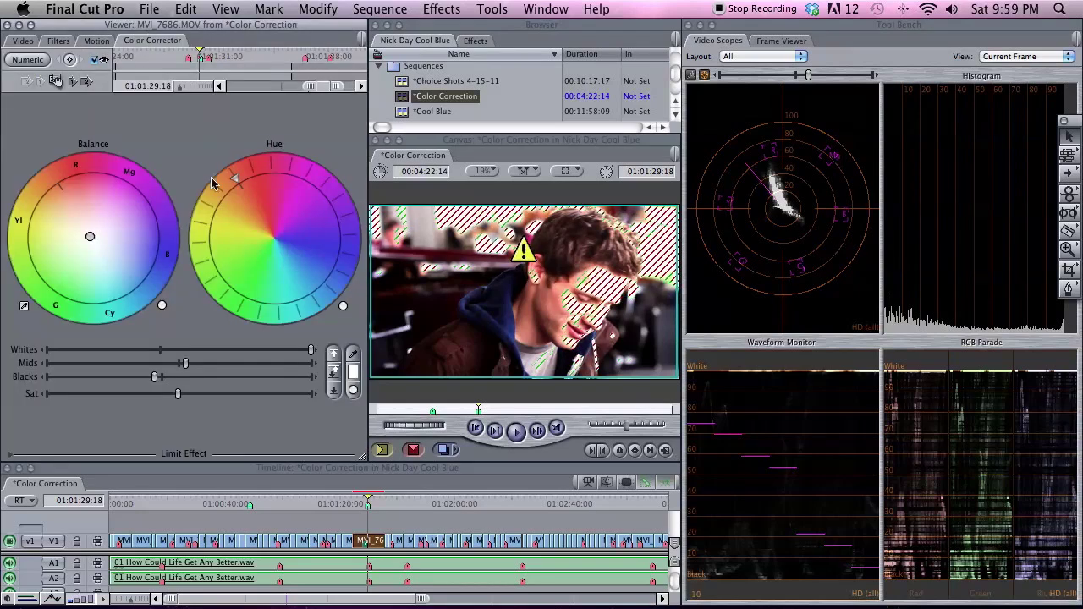
left_click_drag(311, 349, 187, 359)
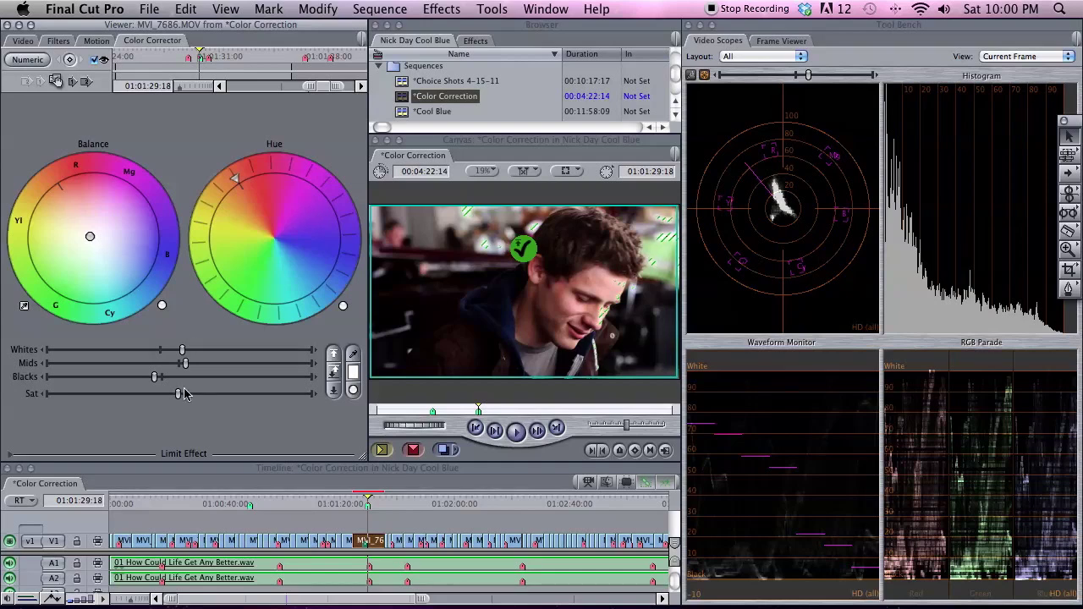
mouse_move(177, 393)
left_mouse_down()
mouse_move(267, 398)
mouse_move(101, 399)
mouse_move(115, 394)
left_mouse_up()
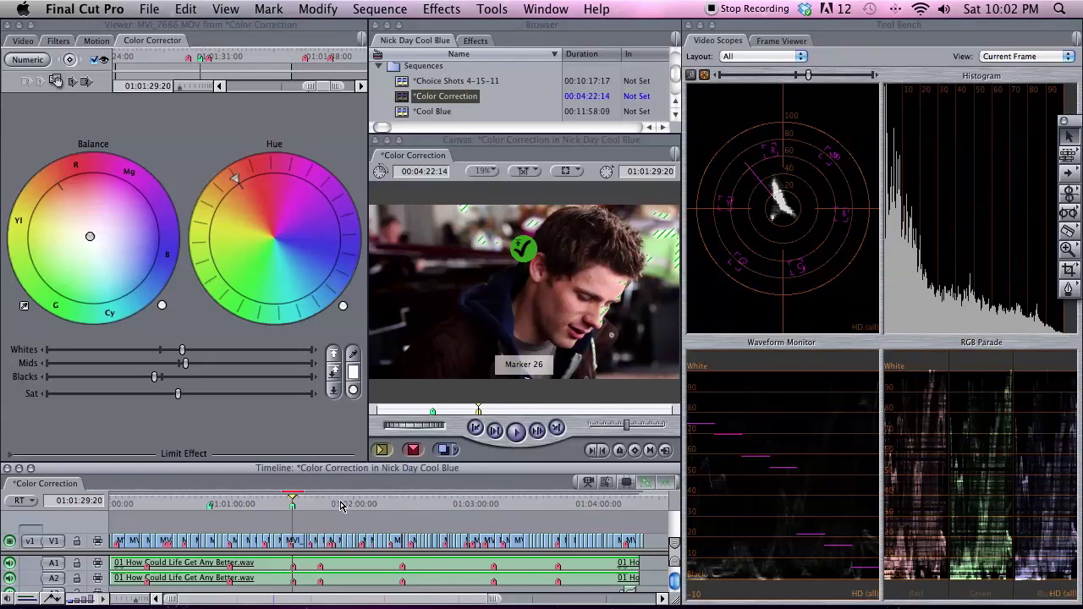
key("super+equal")
key("Left")
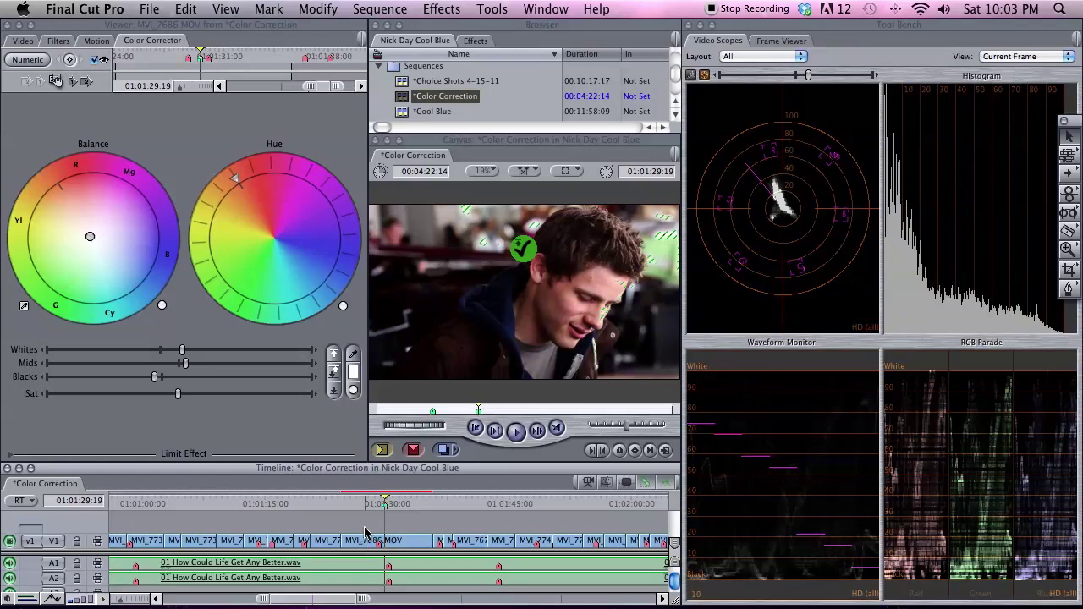
left_click(59, 40)
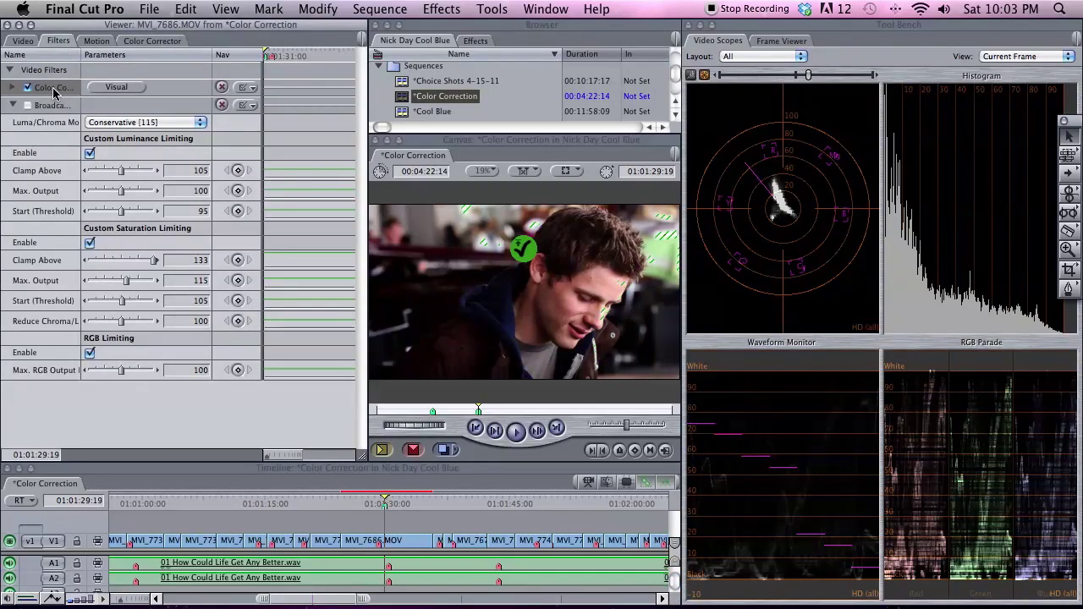
right_click(55, 93)
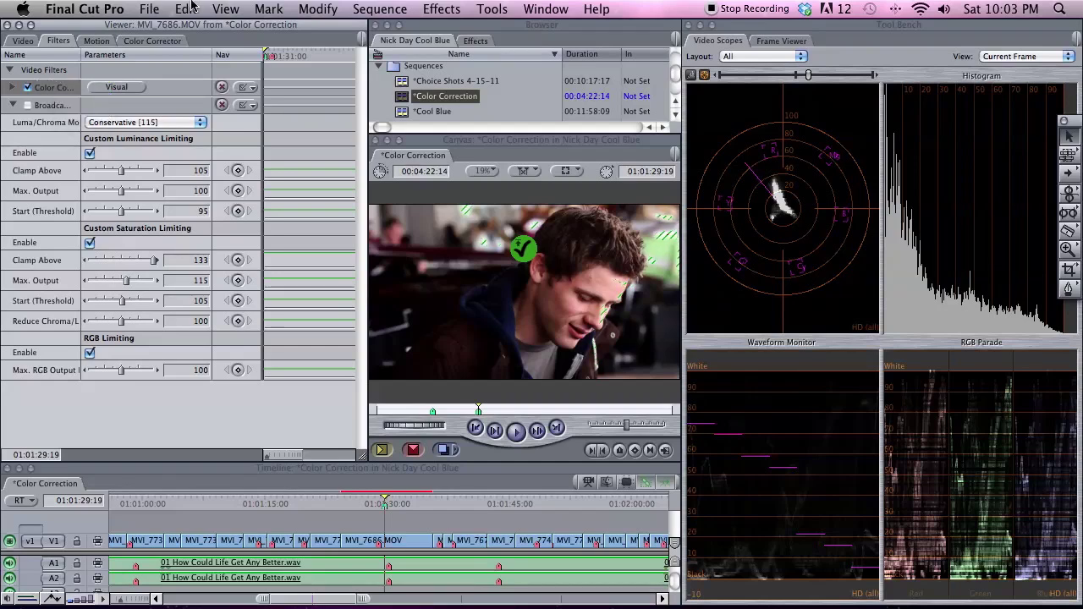
left_click(186, 8)
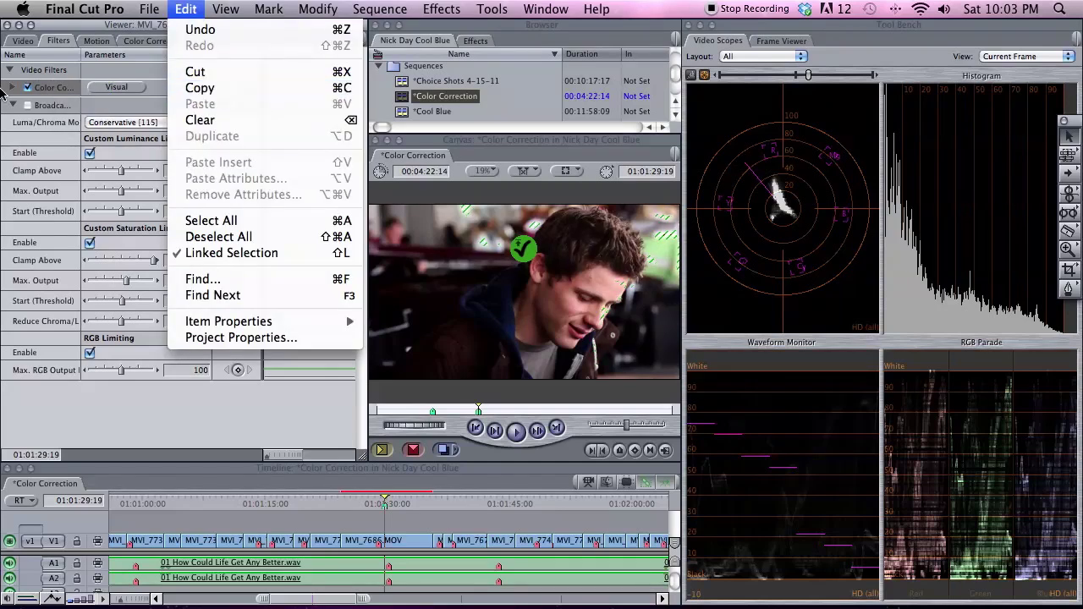
left_click(51, 95)
Copy the Color Corrector settings onto the clip at 01:01:17:00 in the timeline and move the playhead there
left_click(151, 43)
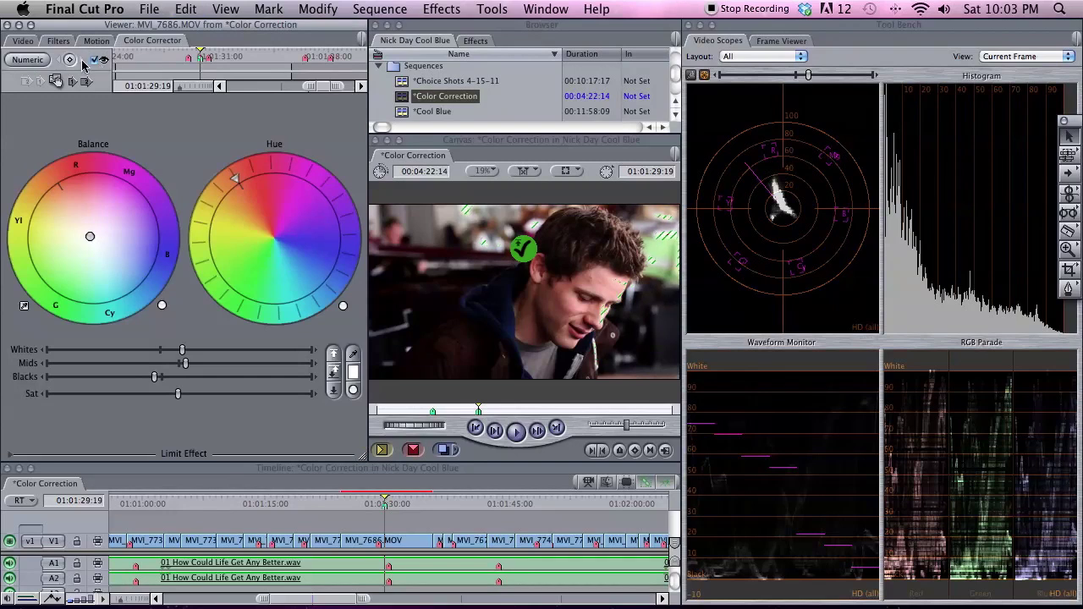
left_click_drag(53, 82, 279, 546)
left_click(280, 506)
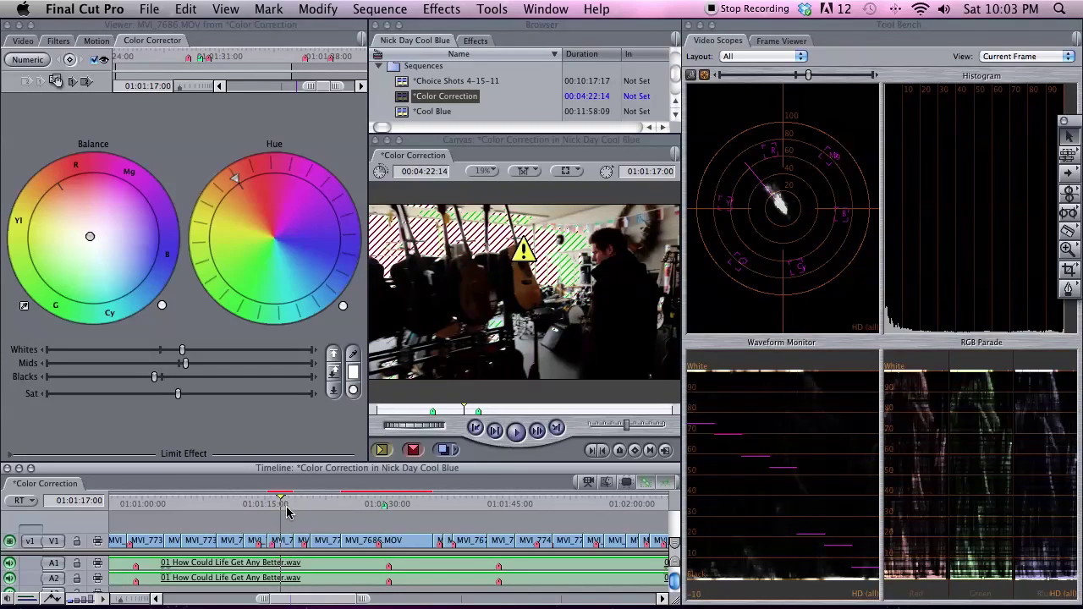
Move the playhead to 01:01:29:06 on the MVI_7686.MOV clip and find all items matching 7686 in the Color Correction sequence
left_click_drag(286, 510, 383, 504)
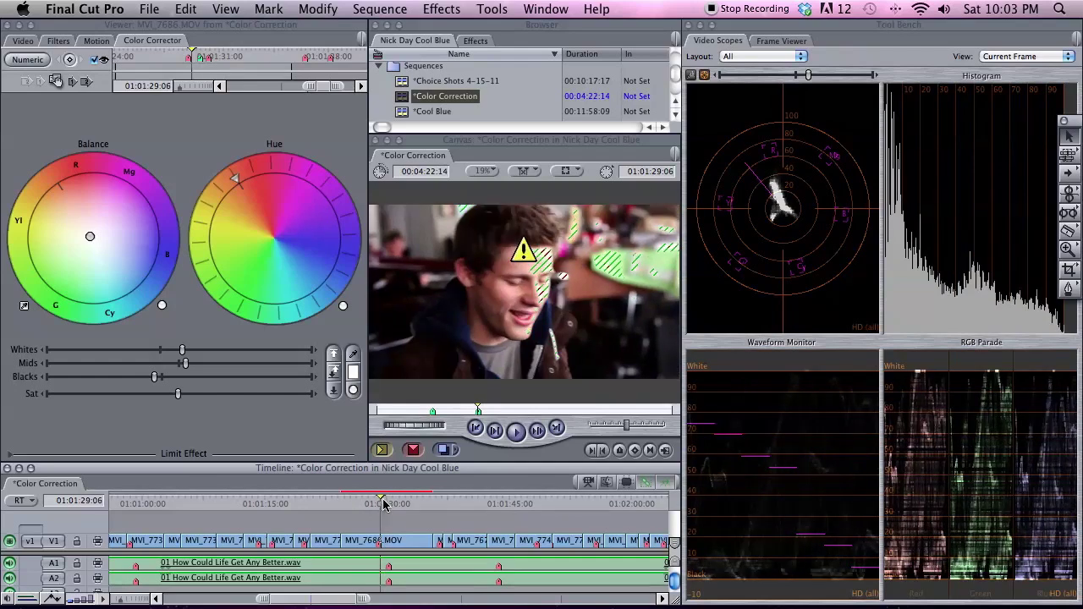
left_click(385, 540)
left_click(484, 275)
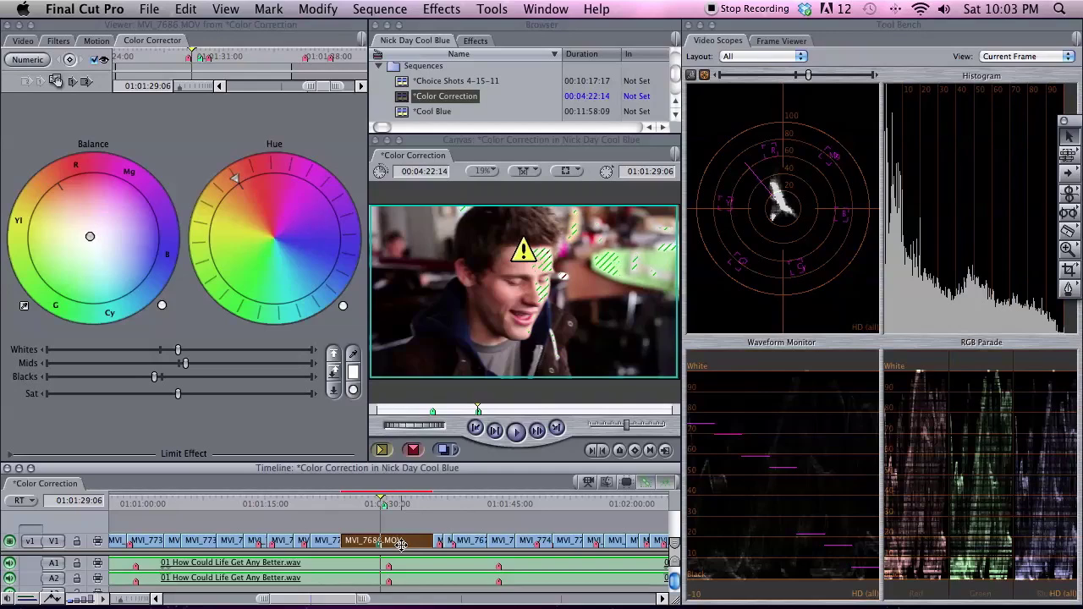
key("super+f")
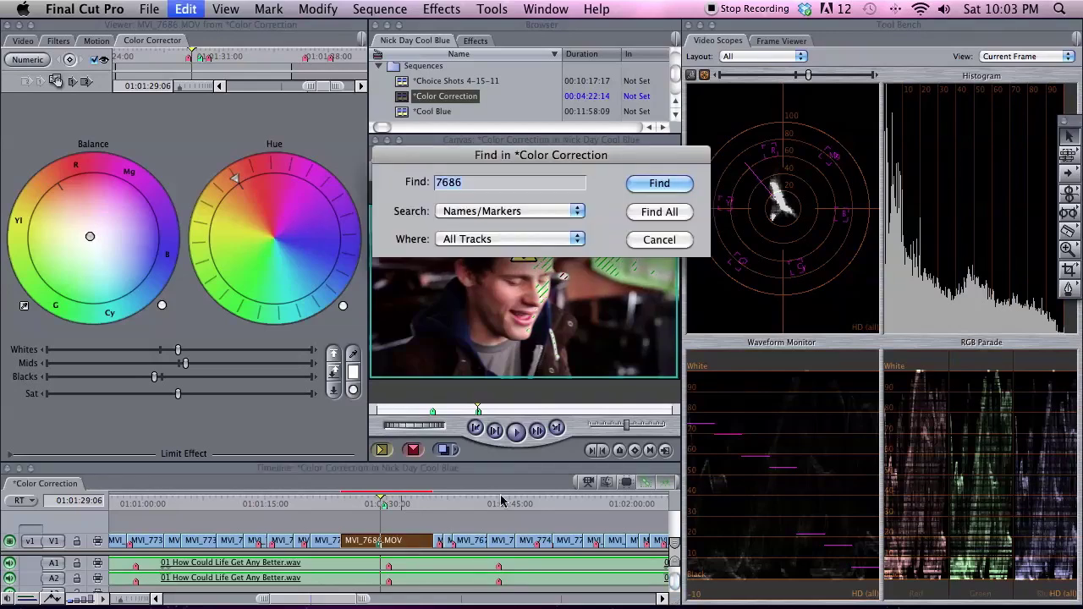
left_click(661, 213)
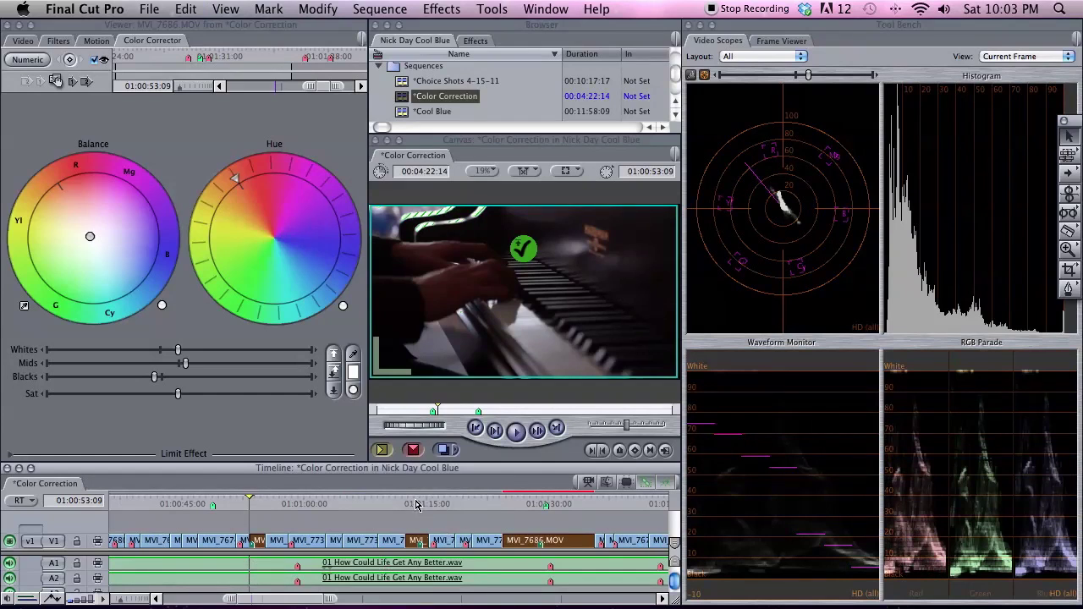
Try copying the Color Corrector filter onto the MVI_7686.MOV clip at 01:01:13:19
left_click(416, 505)
left_click(419, 521)
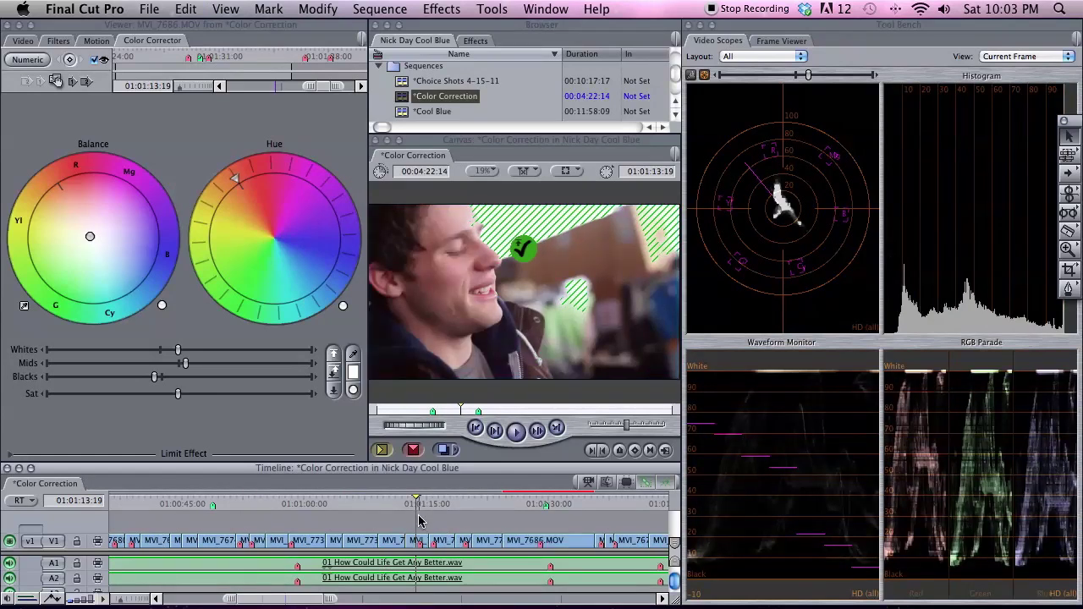
left_click_drag(55, 81, 414, 542)
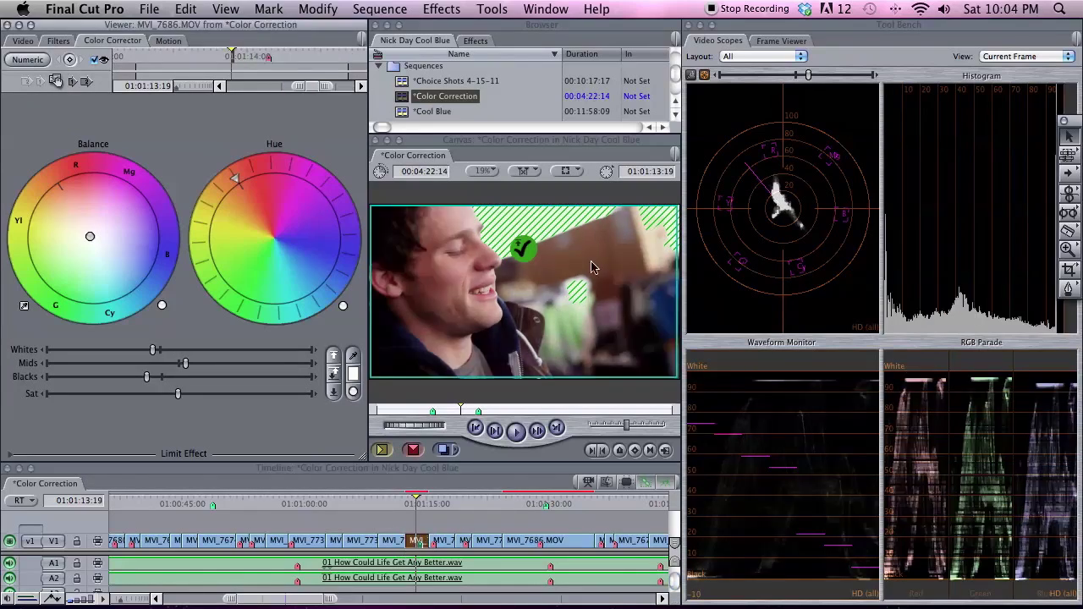
Turn off the Show Excess Luma overlay in the Canvas and open the MVI_7686.MOV clip at 01:01:13:19 in the Viewer
left_click(558, 173)
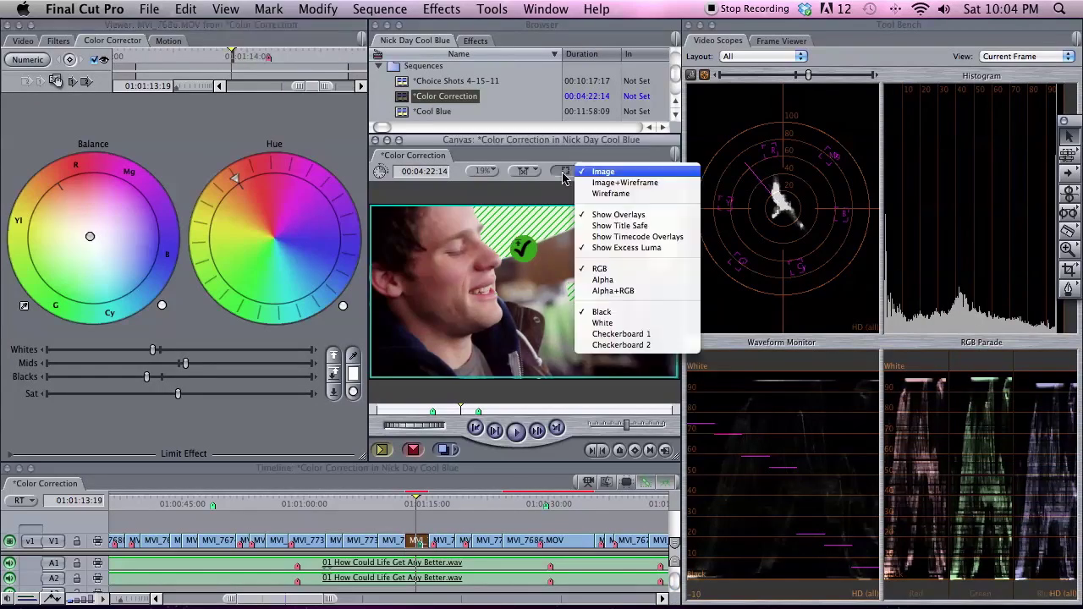
left_click(614, 247)
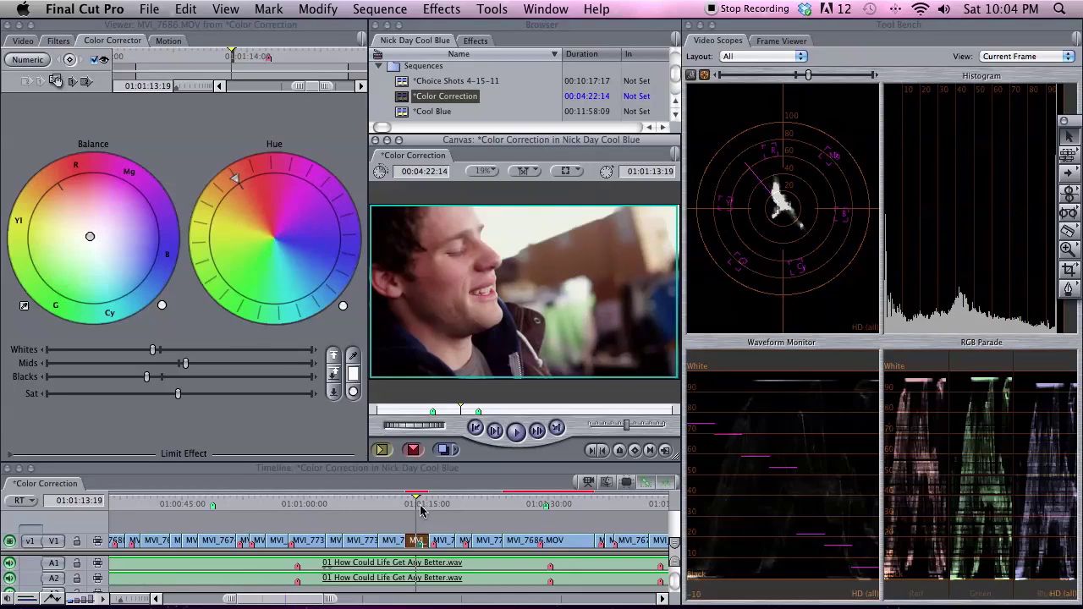
double_click(417, 541)
scroll(546, 499, "right", 2)
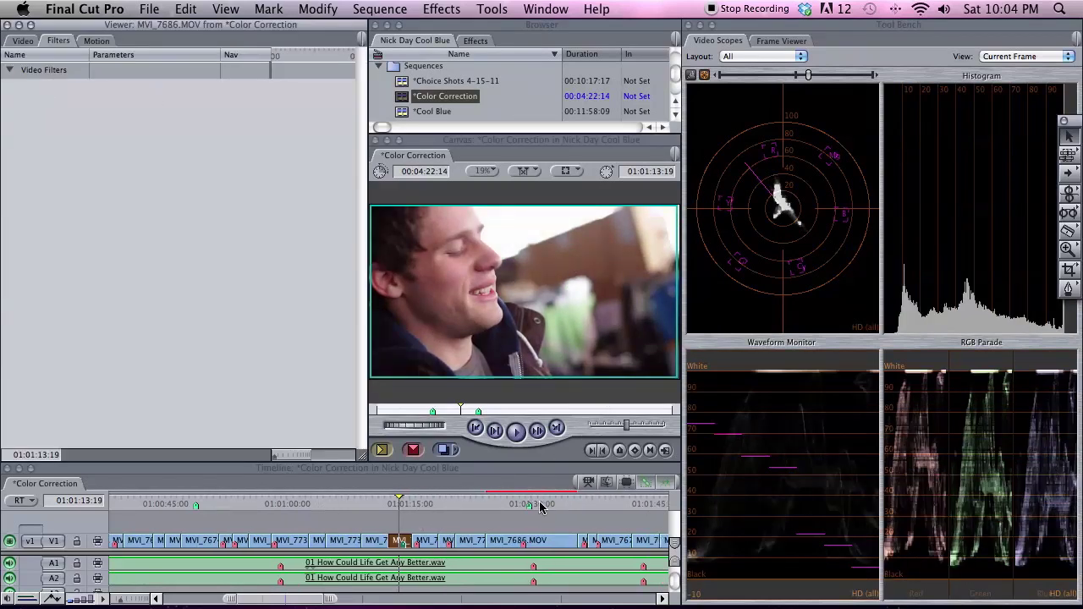
Search all tracks of the sequence for 7686 again and inspect the matching clips across the timeline
left_click(525, 505)
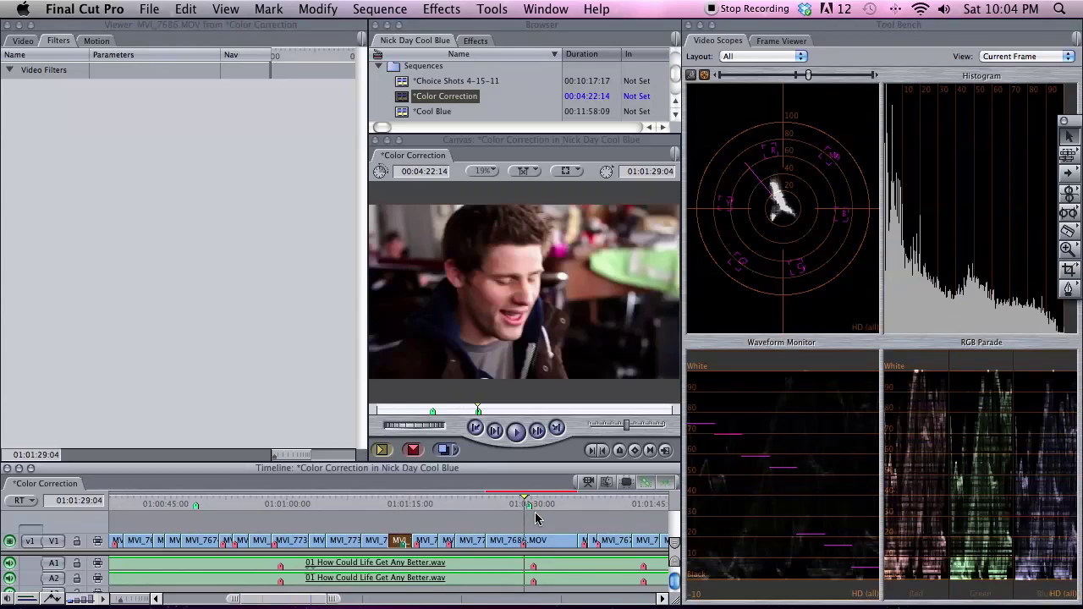
left_click(534, 518)
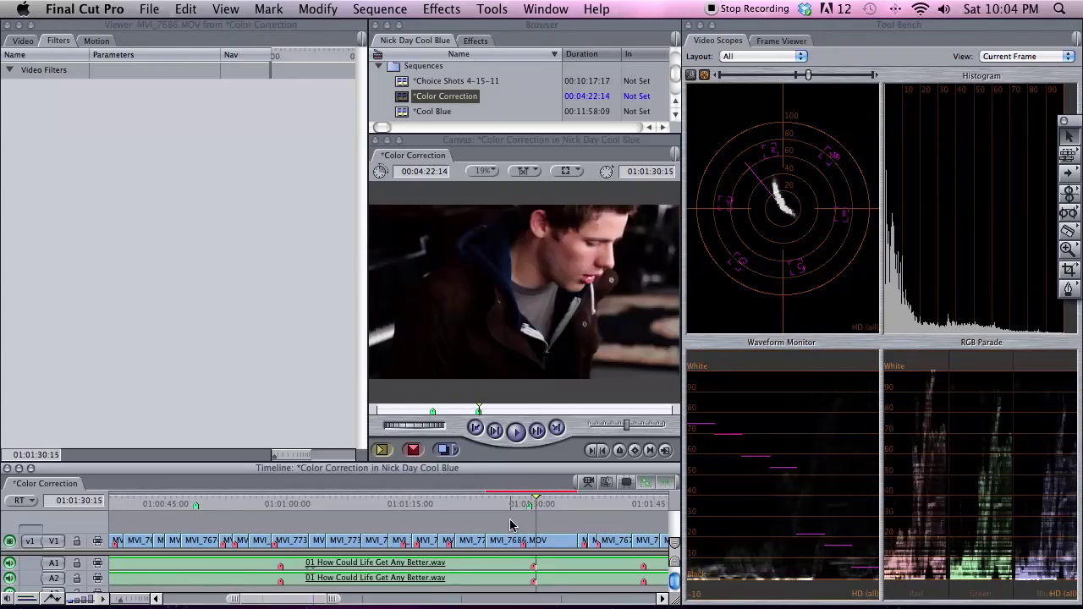
key("super+f")
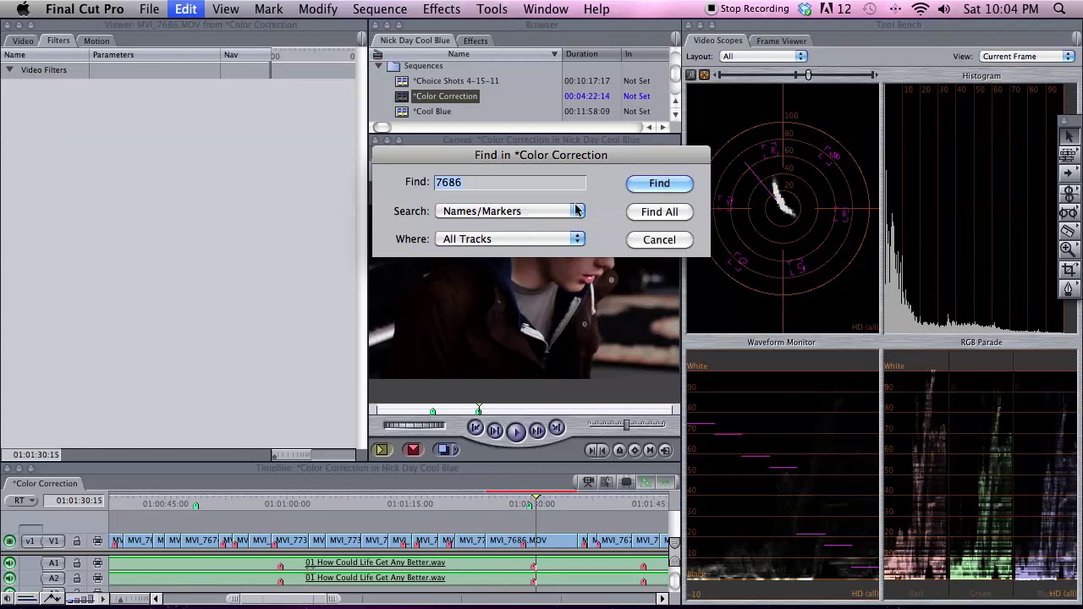
left_click(645, 212)
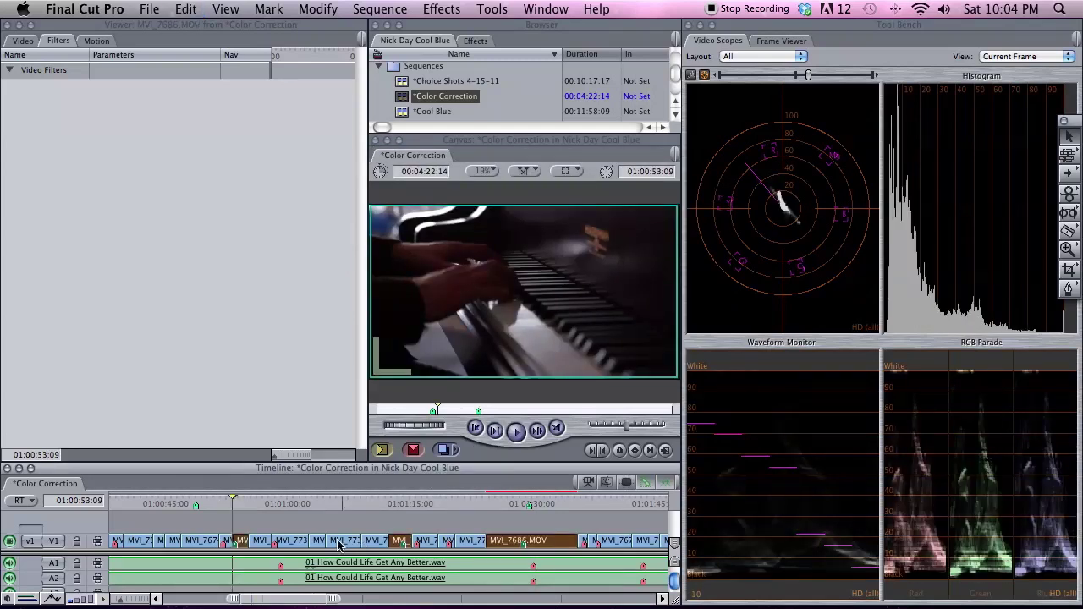
key("super+minus")
key("super+minus")
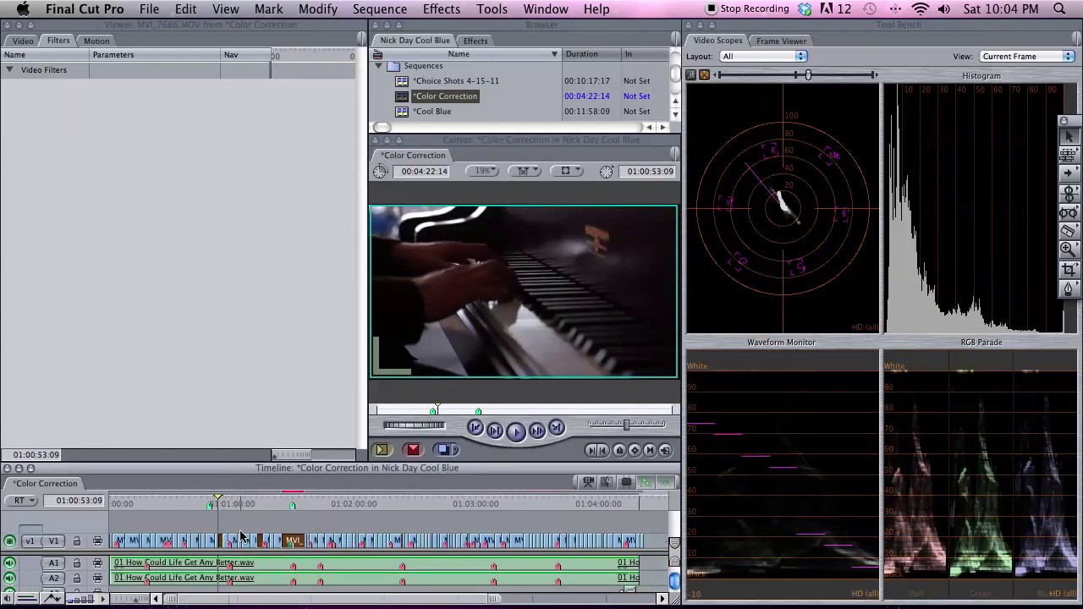
key("super+equal")
key("super+equal")
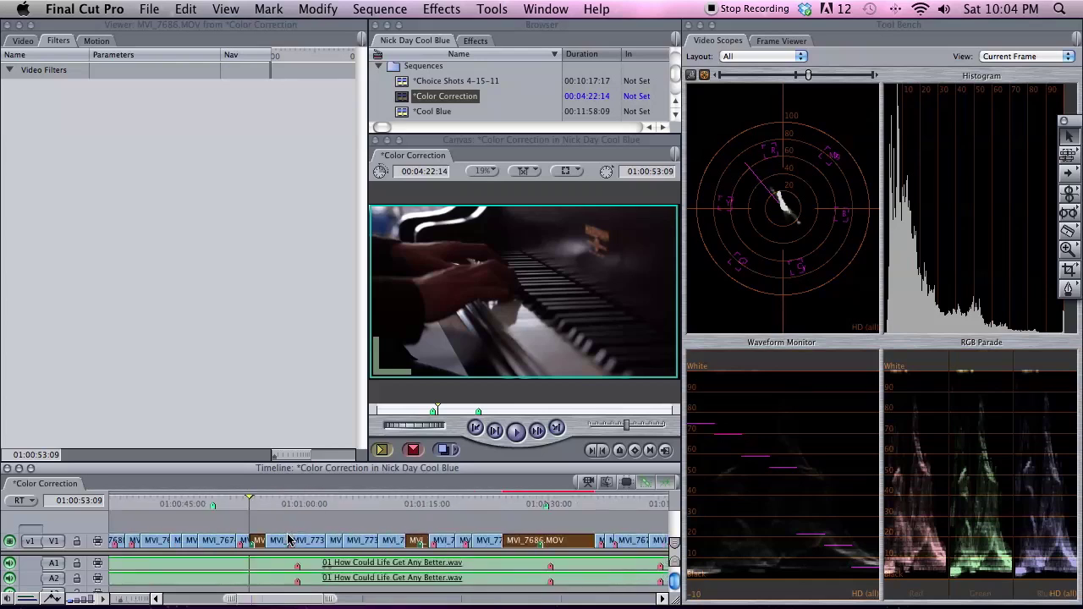
key("shift+Right")
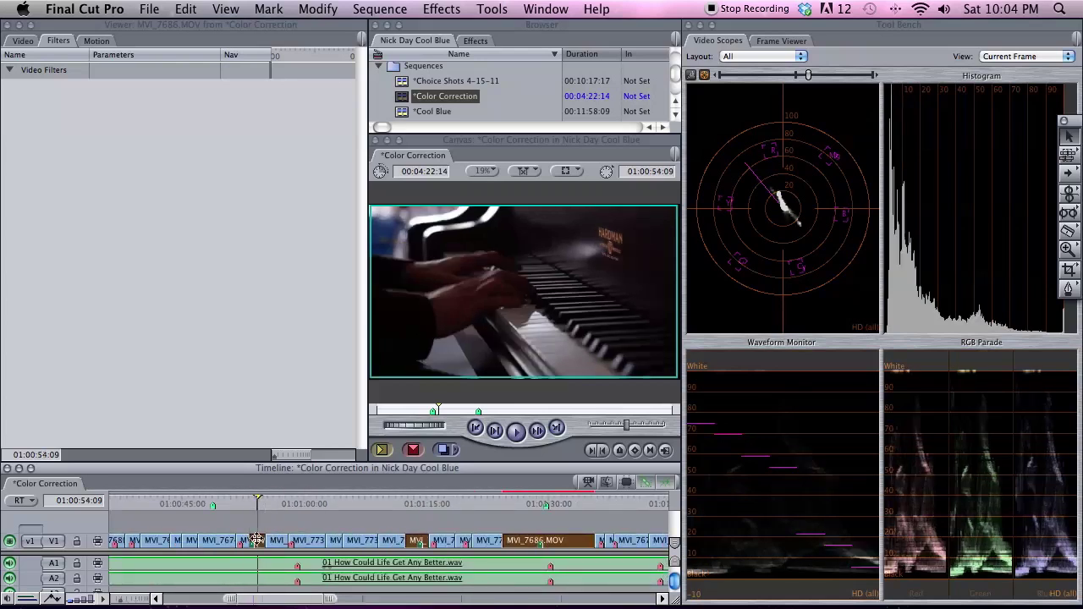
Compare the MVI_7686.MOV clip at 01:01:13:19 with the shots at 01:00:57:02 and 01:01:19:02
left_click(414, 501)
left_click(416, 548)
left_click(416, 541)
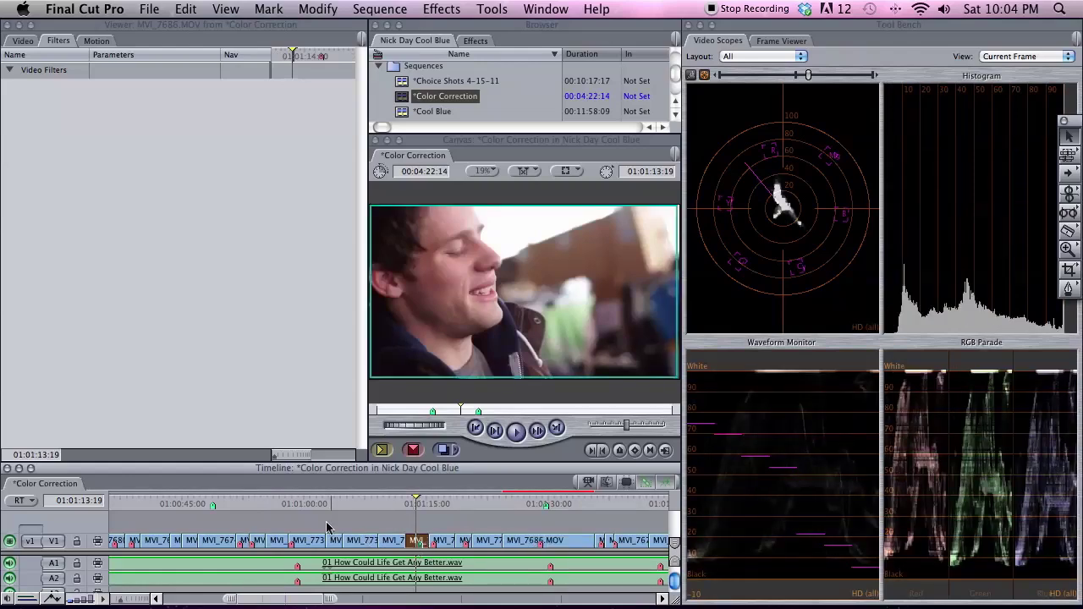
left_click(280, 500)
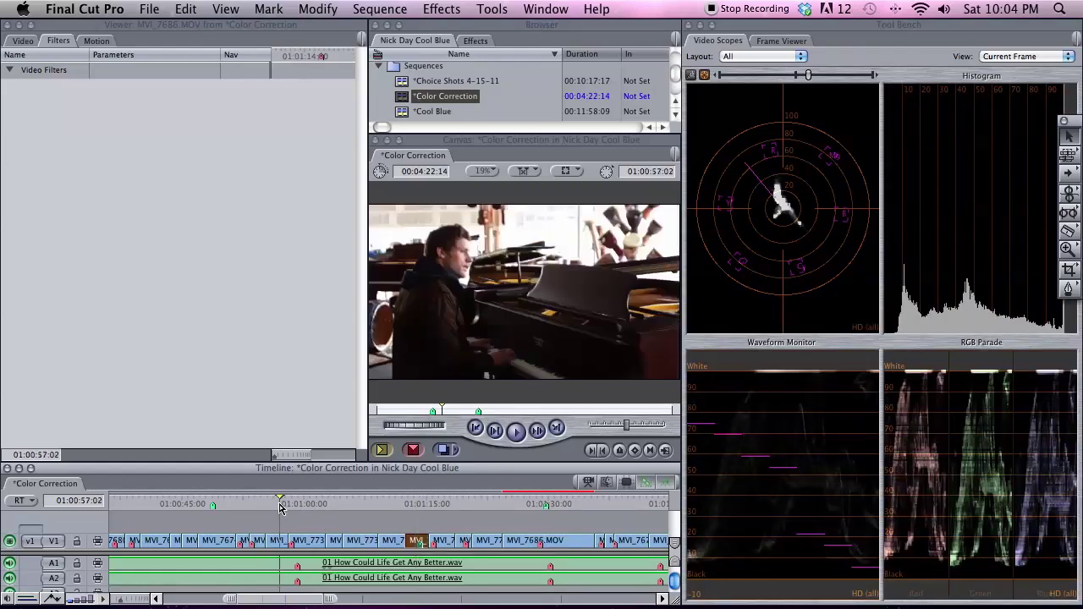
left_click(458, 500)
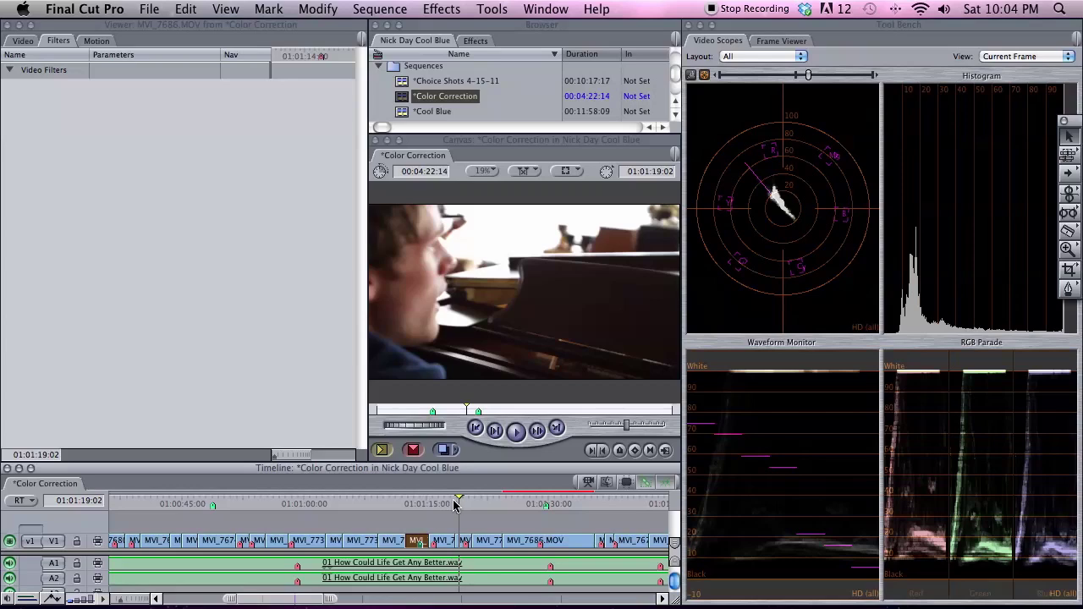
left_click(534, 501)
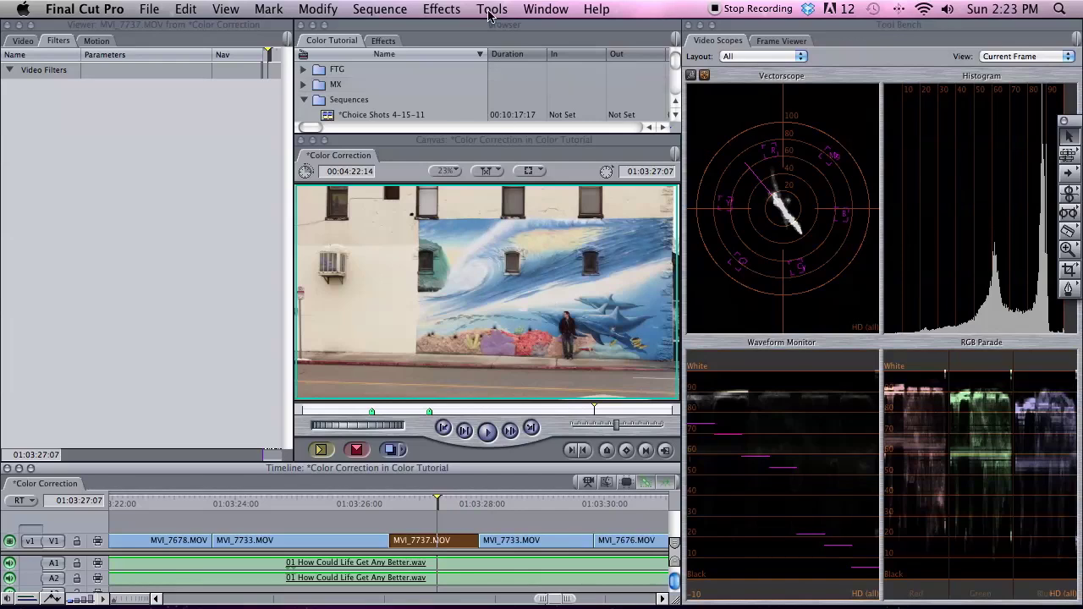
Apply the Color Corrector video filter to the MVI_7737.MOV clip
left_click(442, 9)
mouse_move(640, 162)
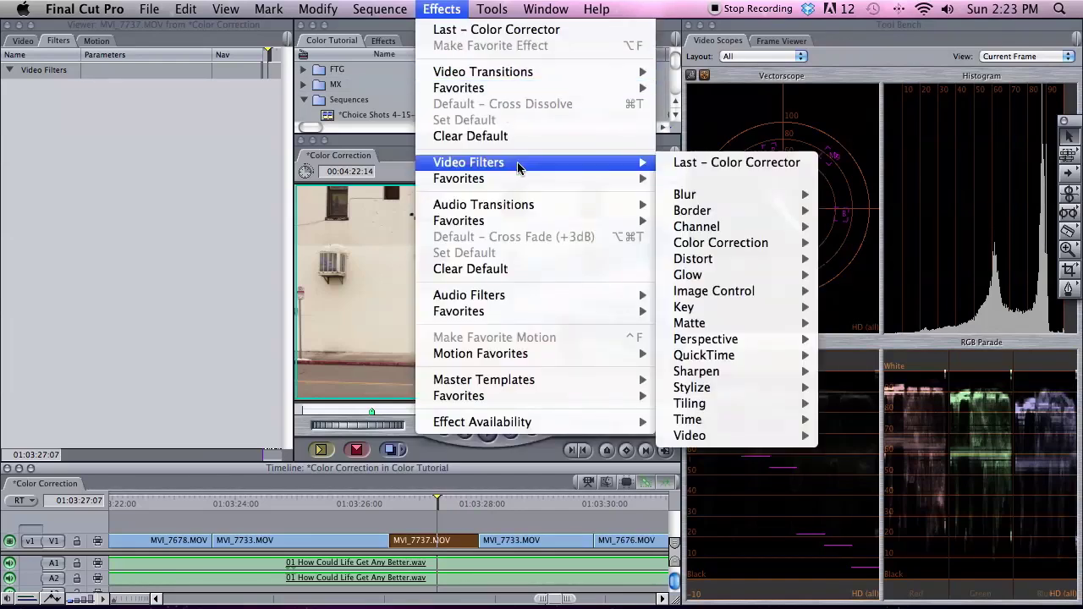
mouse_move(744, 245)
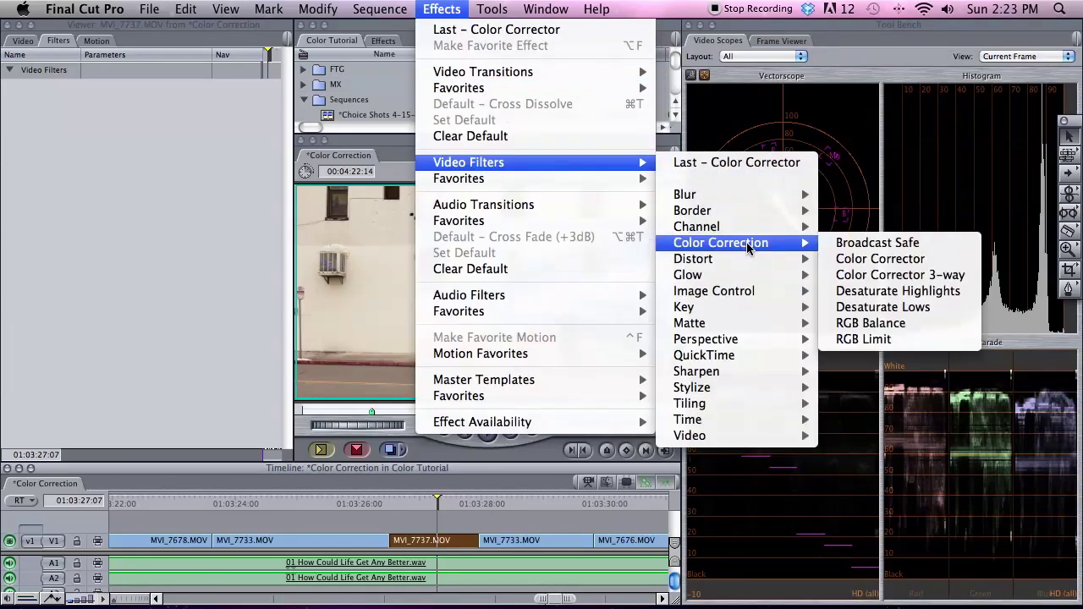
left_click(884, 259)
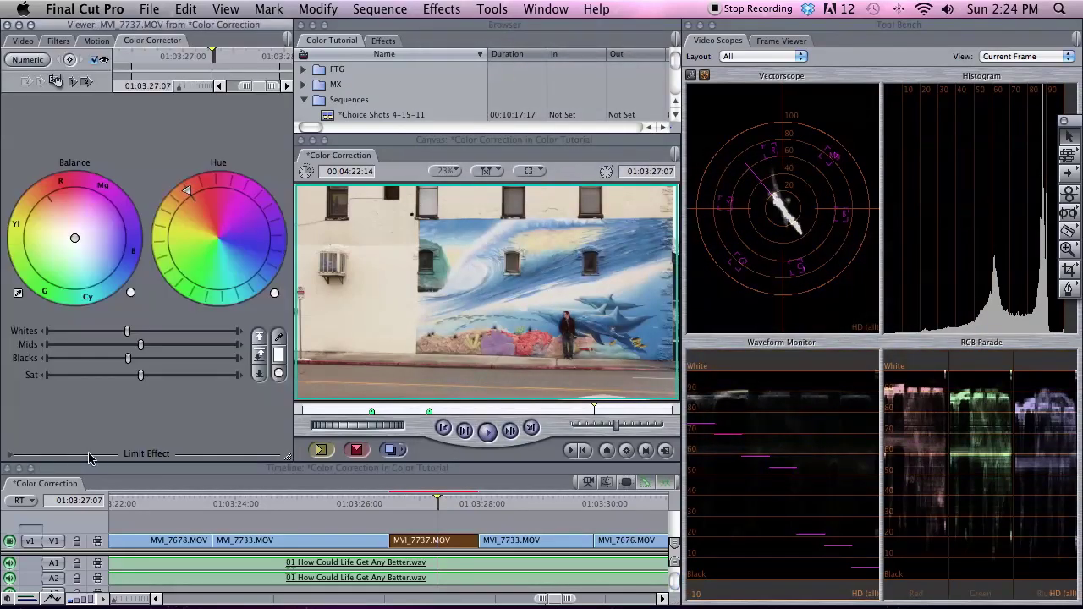
Expand the Color Corrector's Limit Effect controls, sample the mural's blue as the limiting color, and display the resulting matte
left_click(10, 456)
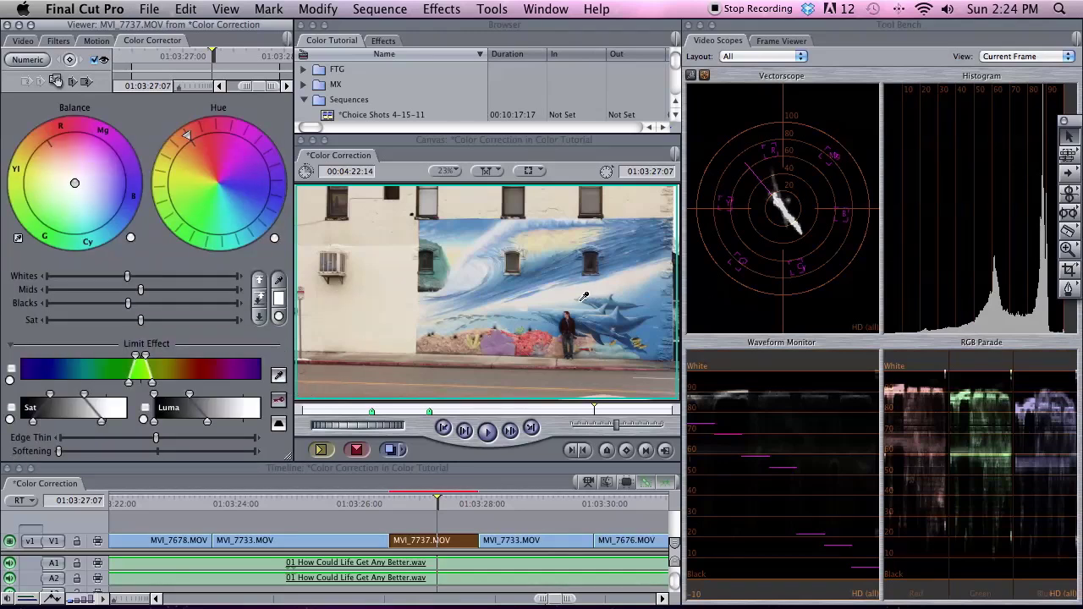
left_click(653, 308)
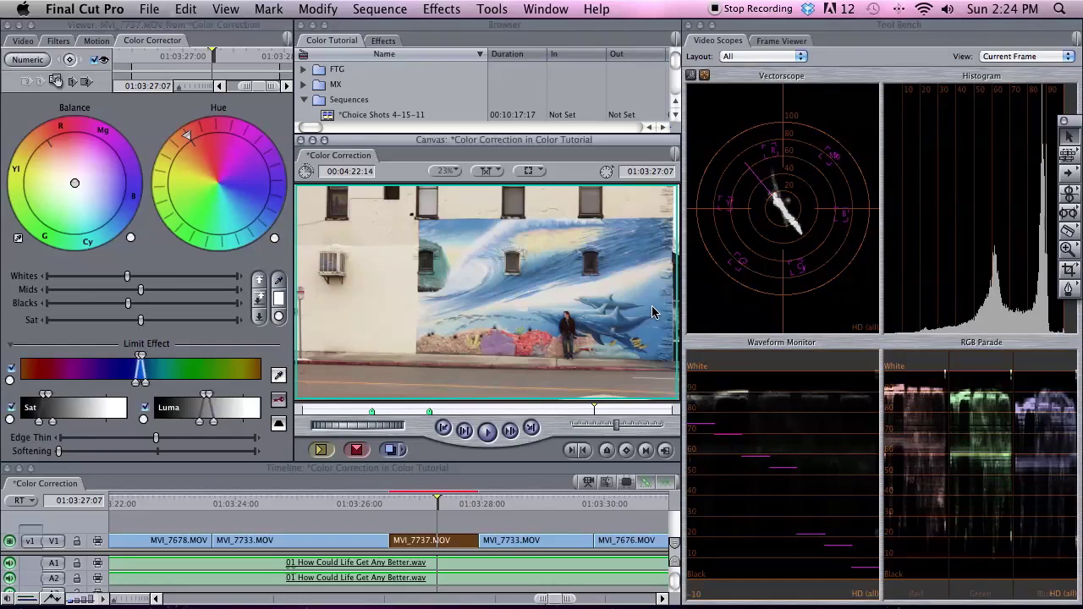
left_click(279, 406)
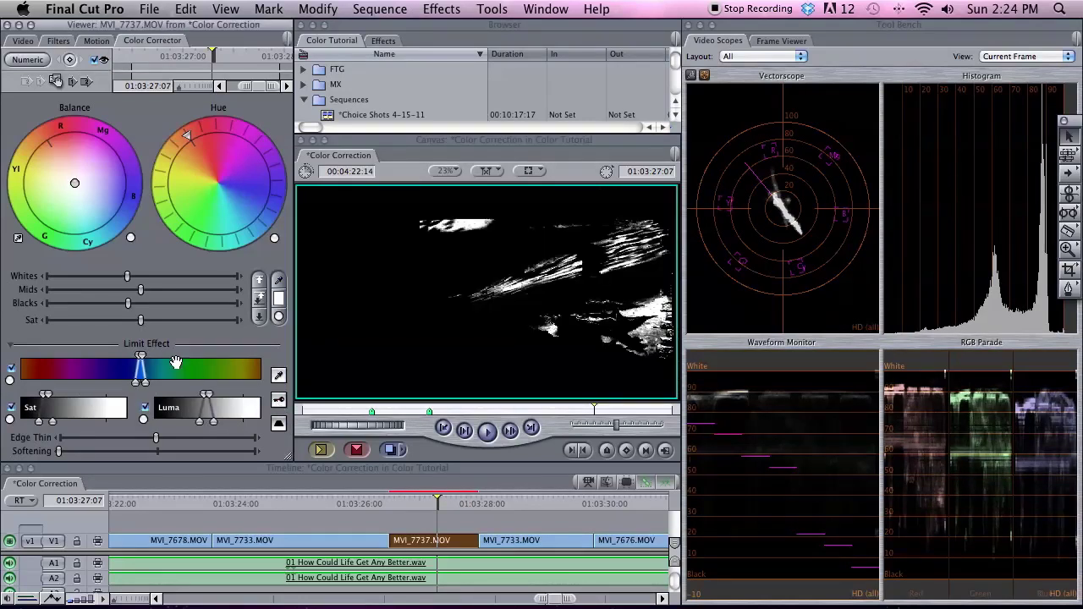
Widen the Limit Effect's hue, luma and saturation ranges so the matte covers most of the mural's blue areas
left_click_drag(142, 358, 145, 360)
left_click_drag(209, 395, 172, 395)
left_click_drag(222, 420, 227, 420)
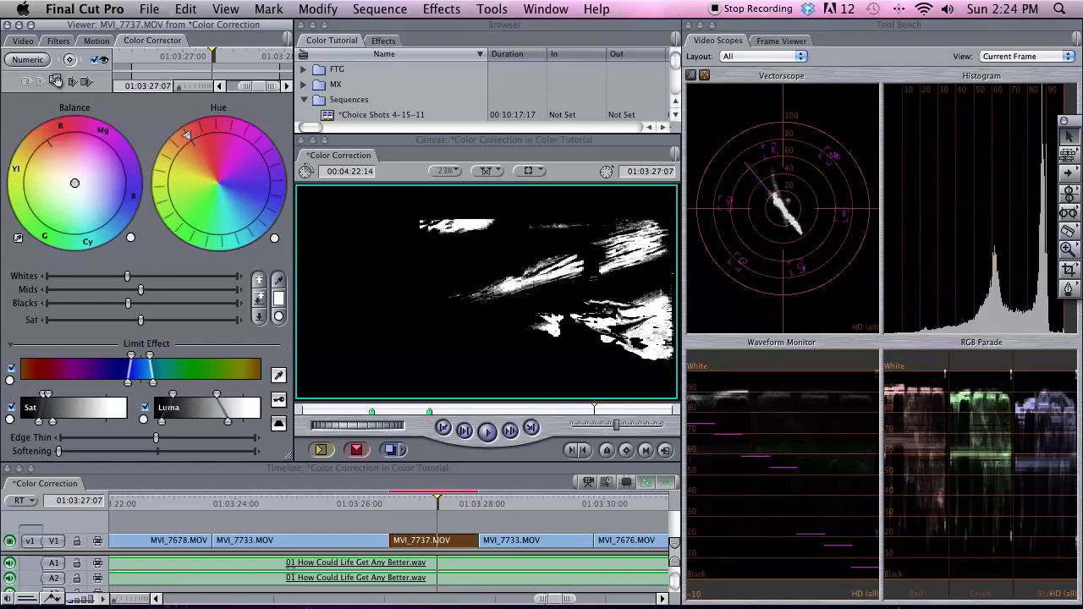
mouse_move(49, 394)
left_mouse_down()
mouse_move(60, 395)
mouse_move(30, 395)
left_mouse_up()
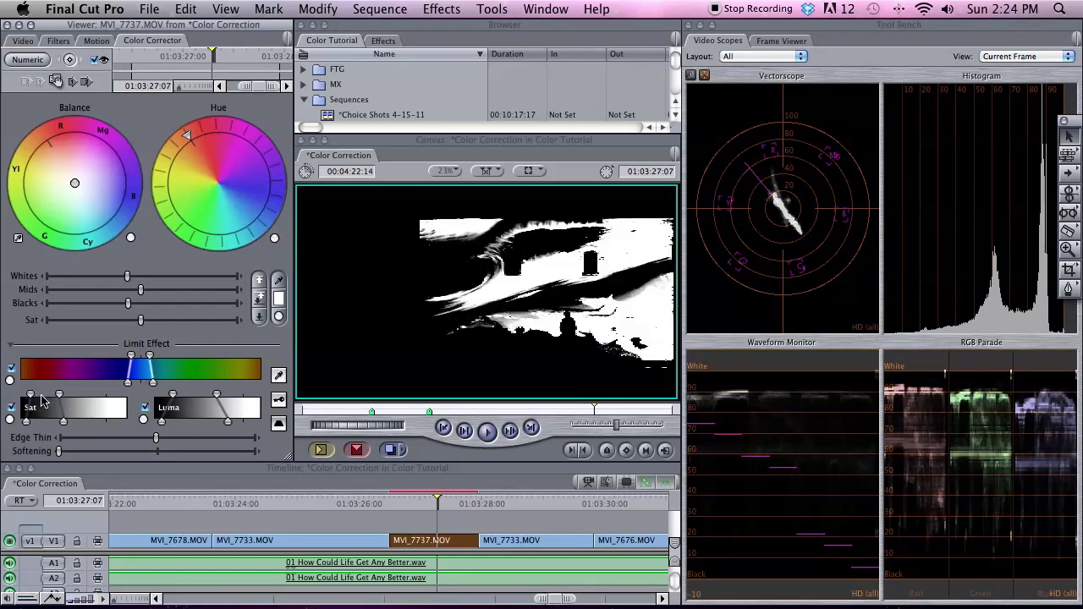
left_click_drag(32, 395, 28, 395)
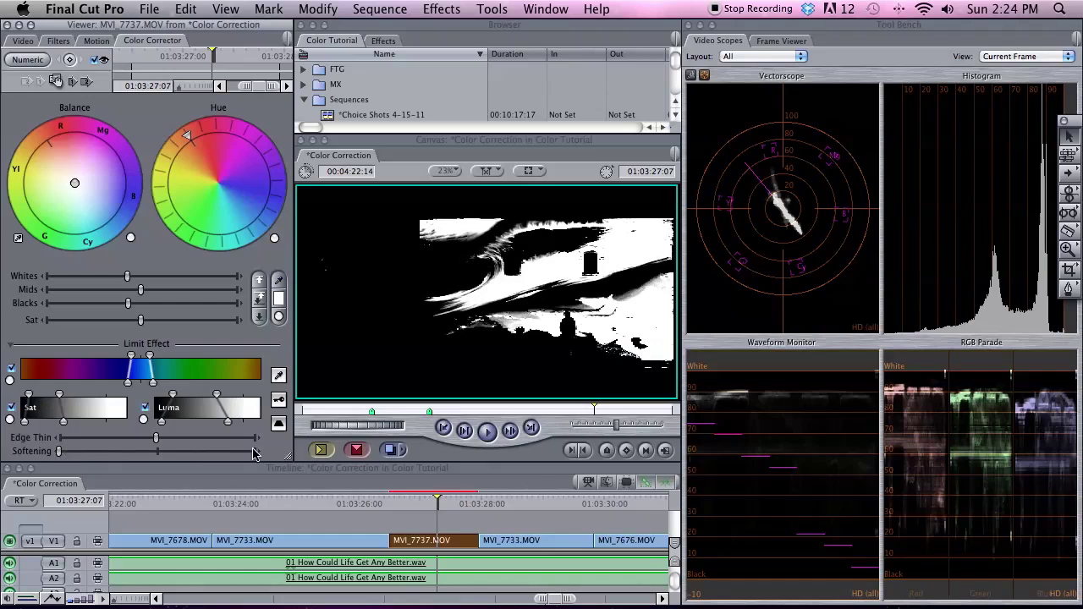
Raise the Limit Effect's Softening slightly above its minimum
left_click(259, 457)
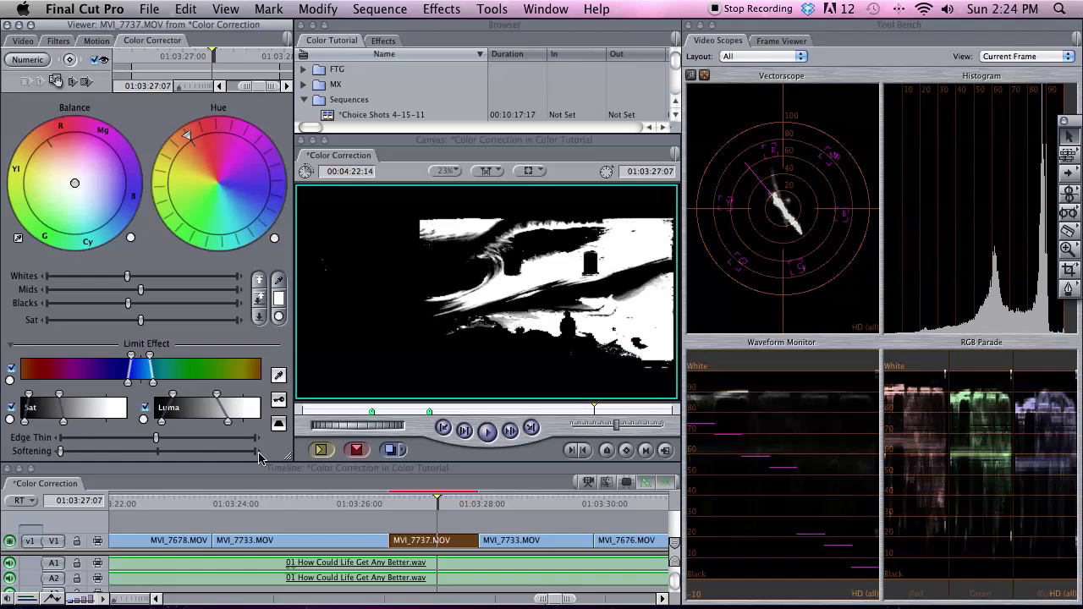
left_click(56, 456)
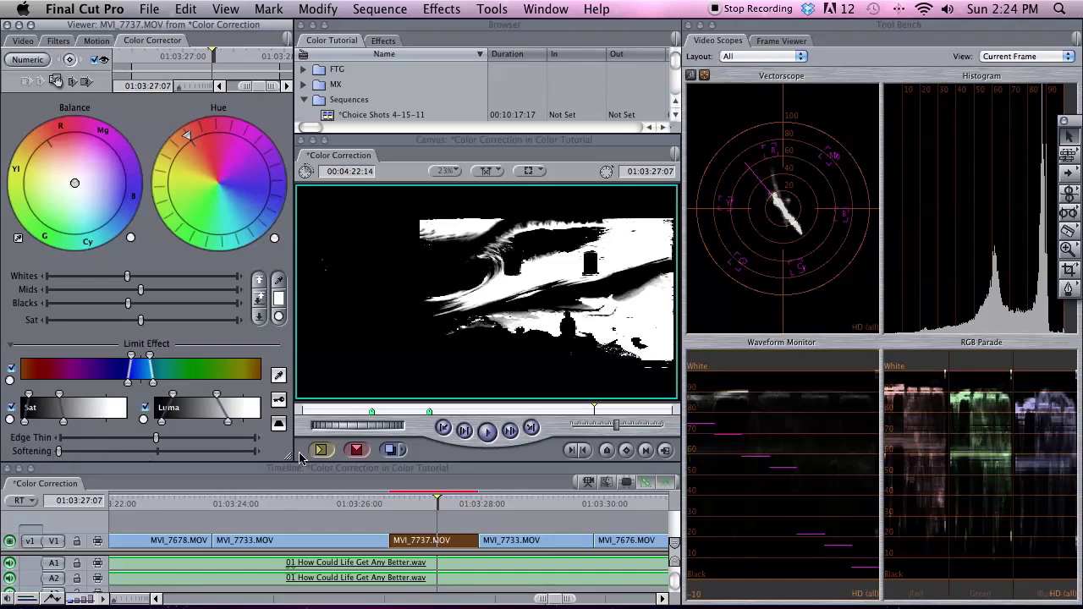
left_click(260, 455)
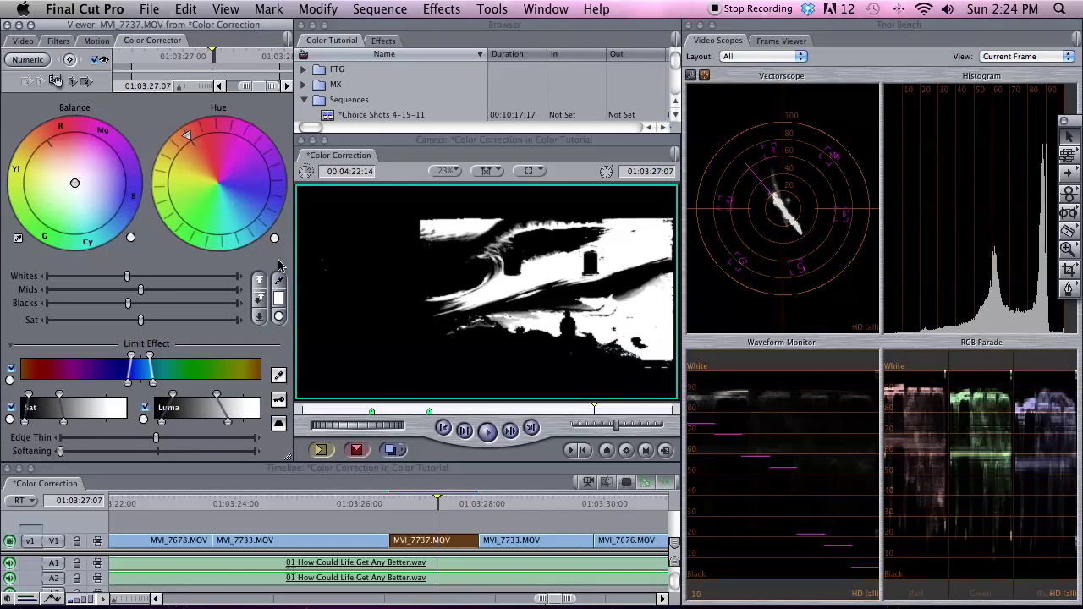
Enlarge the Viewer and Canvas windows, and switch the Canvas from the matte back to the normal image
left_click_drag(292, 267, 274, 266)
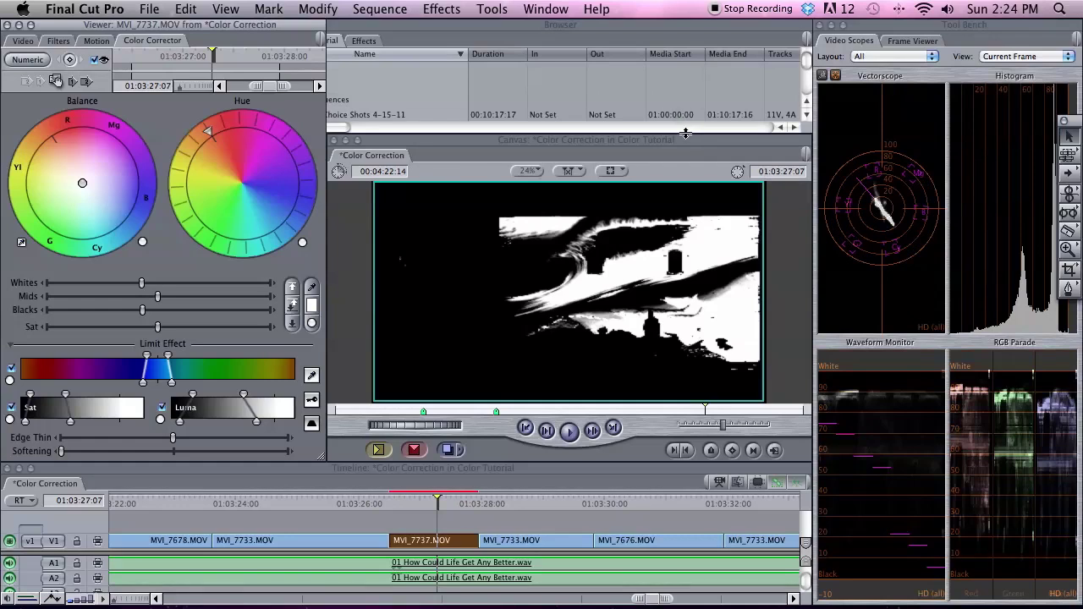
left_click_drag(685, 133, 685, 132)
left_click(433, 357)
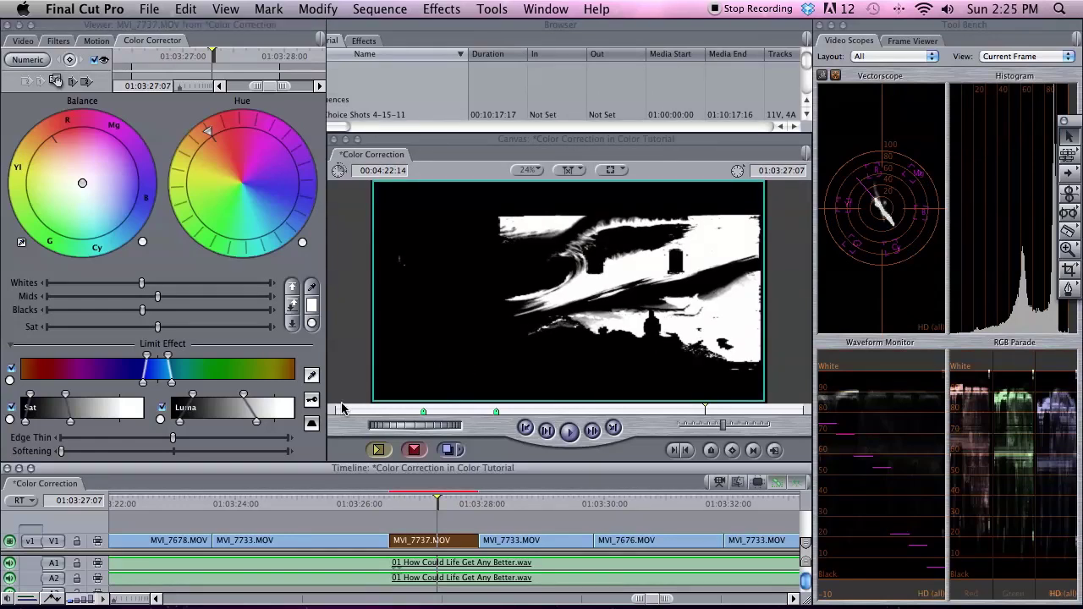
left_click(313, 404)
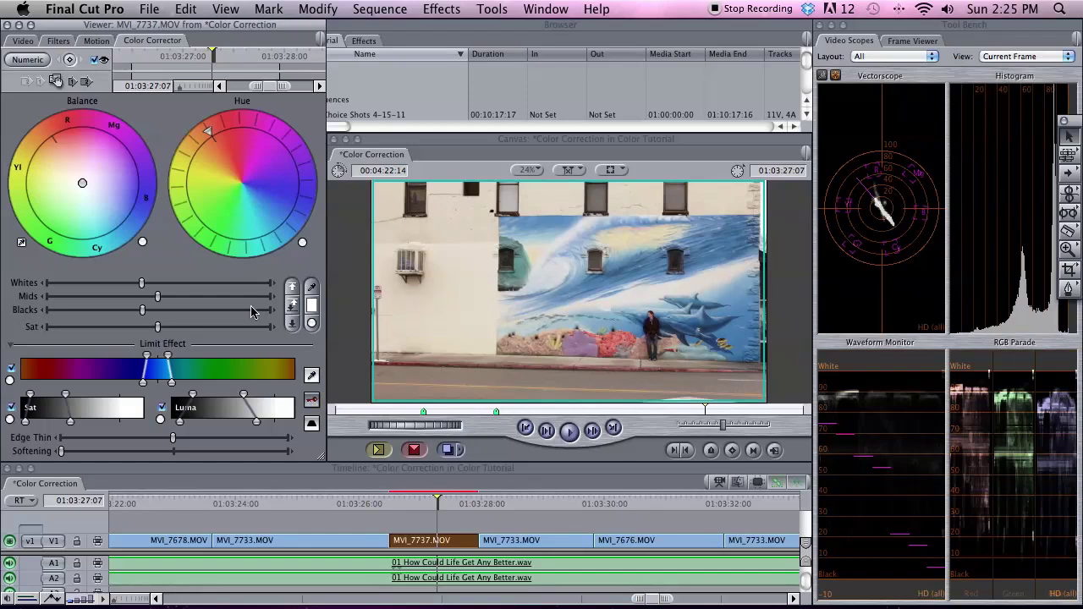
Try fully desaturating the mural's blues, boosting their saturation slightly, and shifting their hue, and reset the hue
left_click_drag(164, 331, 6, 301)
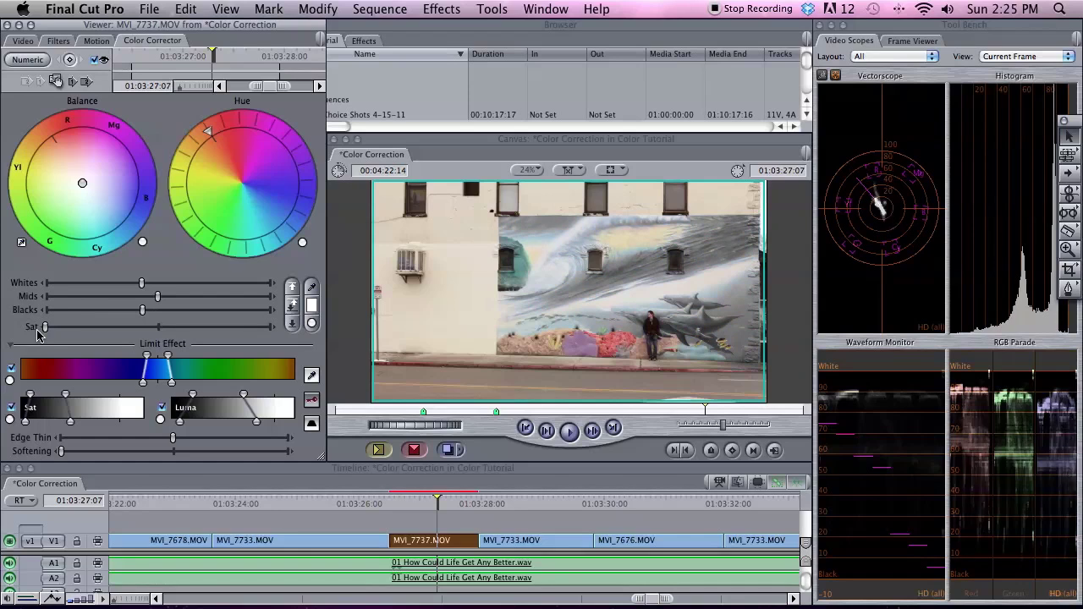
left_click_drag(47, 328, 165, 330)
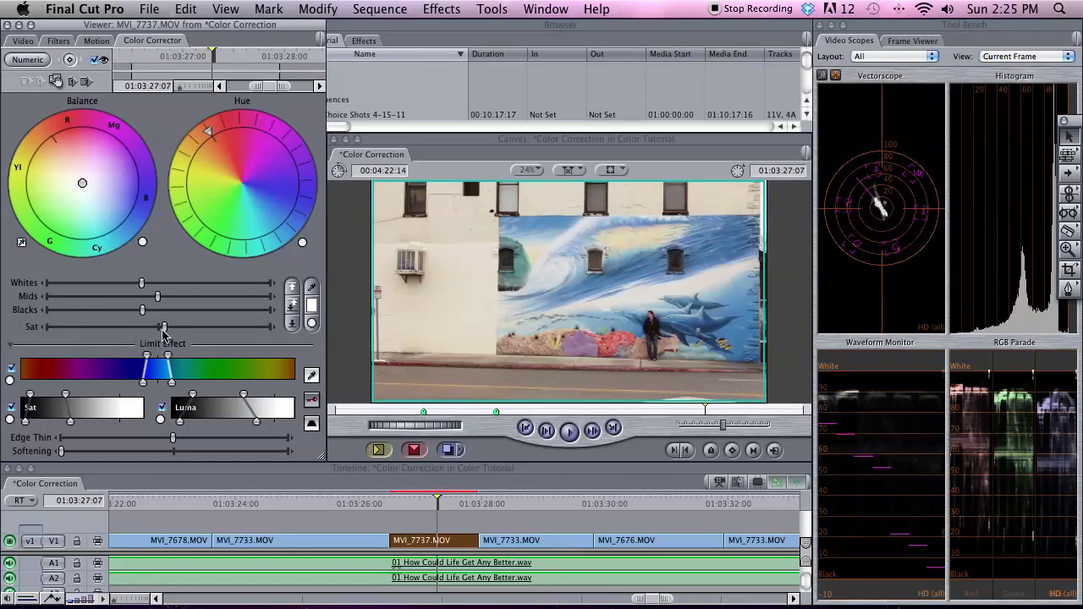
left_click_drag(207, 133, 260, 125)
left_click(304, 242)
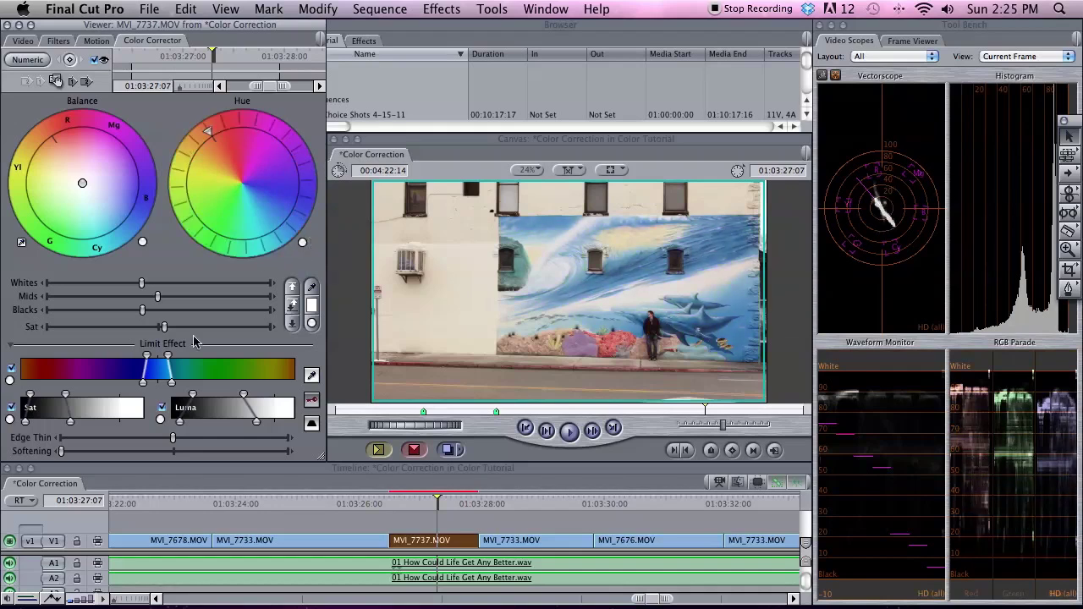
Reduce the saturation to its minimum and invert the Limit Effect selection so only the mural's blues keep their color
left_click_drag(163, 327, 45, 327)
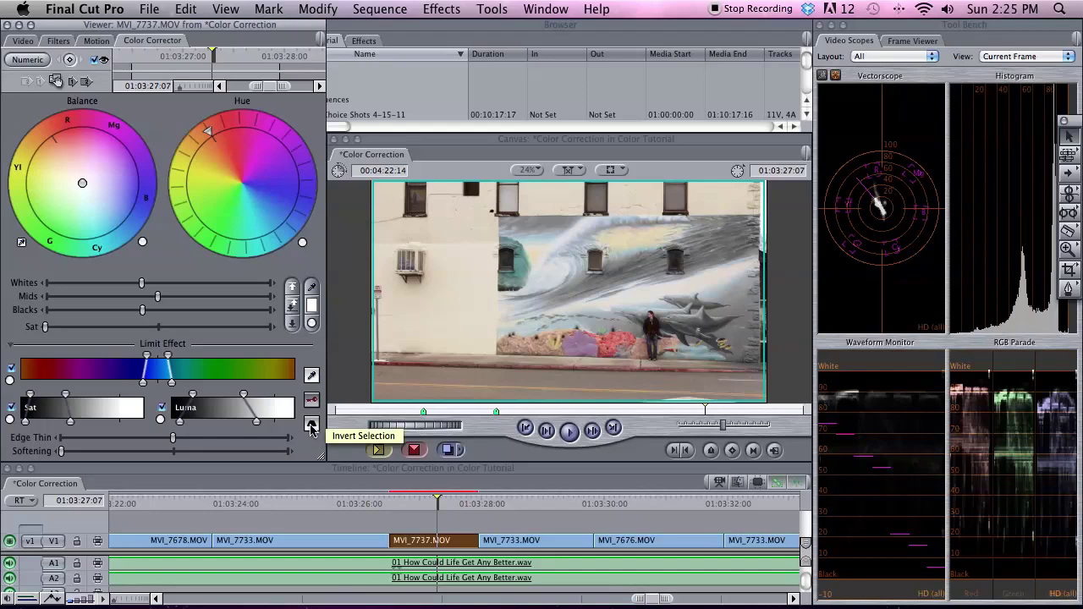
left_click(312, 427)
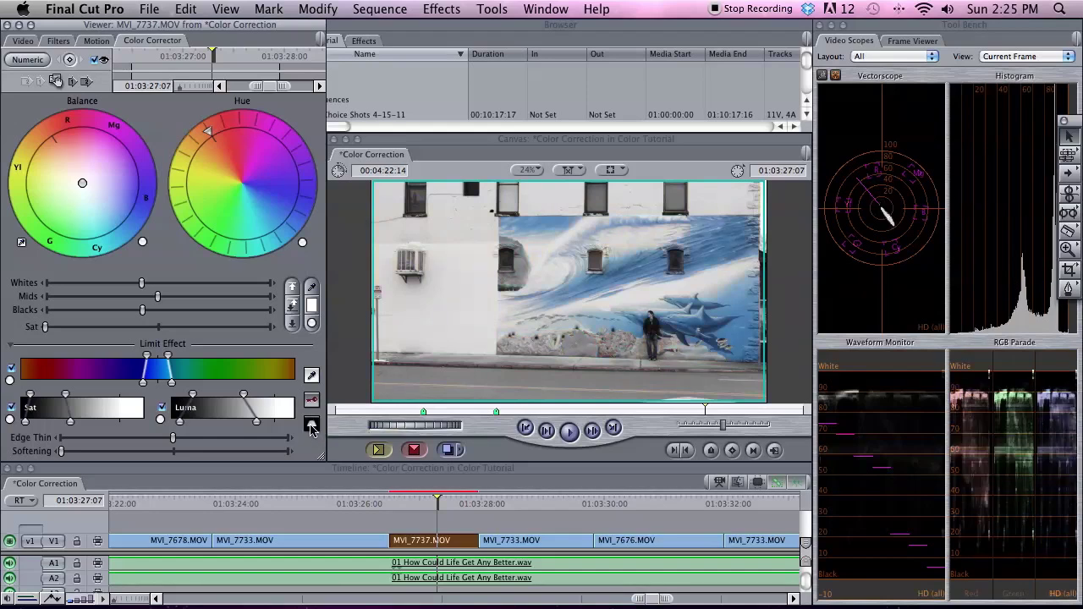
Compare the normal and inverted Limit Effect selections in the matte and final image, leaving the selection inverted
left_click(311, 399)
left_click(312, 427)
left_click(310, 428)
left_click(312, 425)
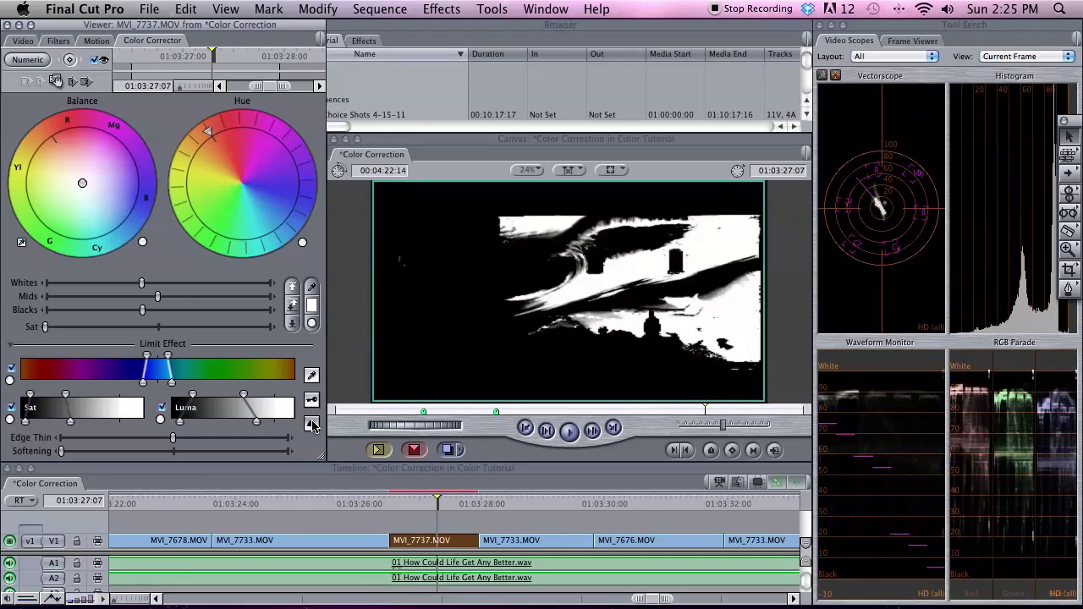
left_click(312, 401)
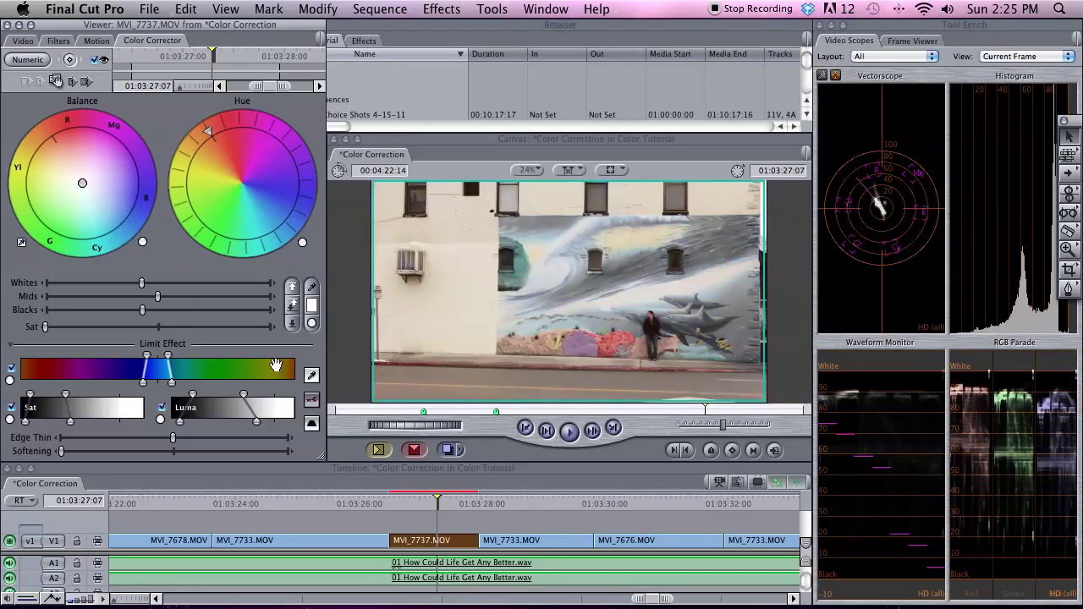
left_click(312, 426)
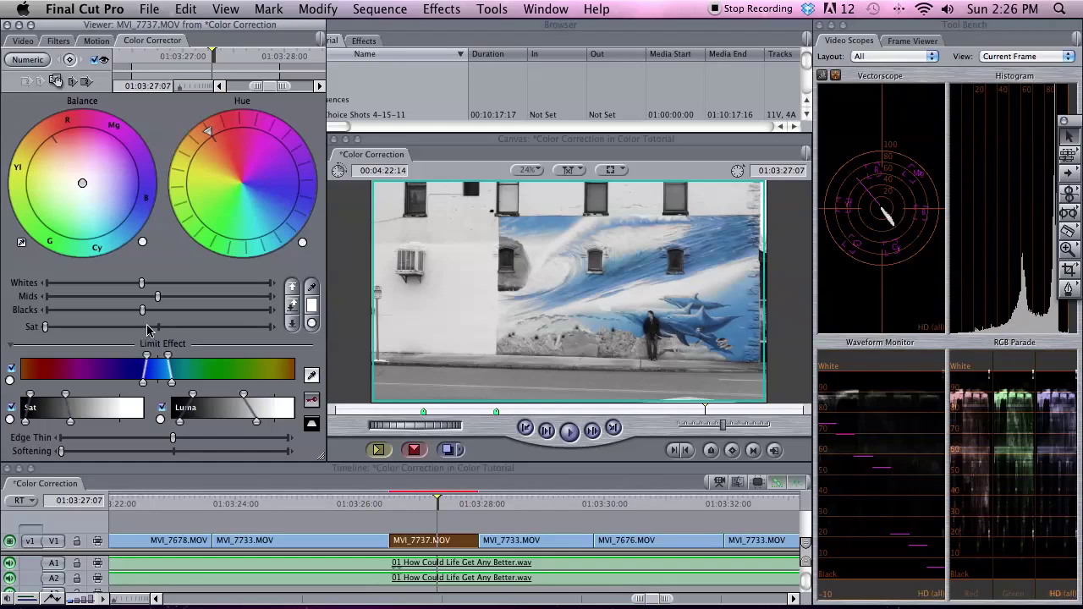
Turn off the Color Corrector on MVI_7737.MOV to compare the effect with the original image
mouse_move(856, 186)
left_click(99, 59)
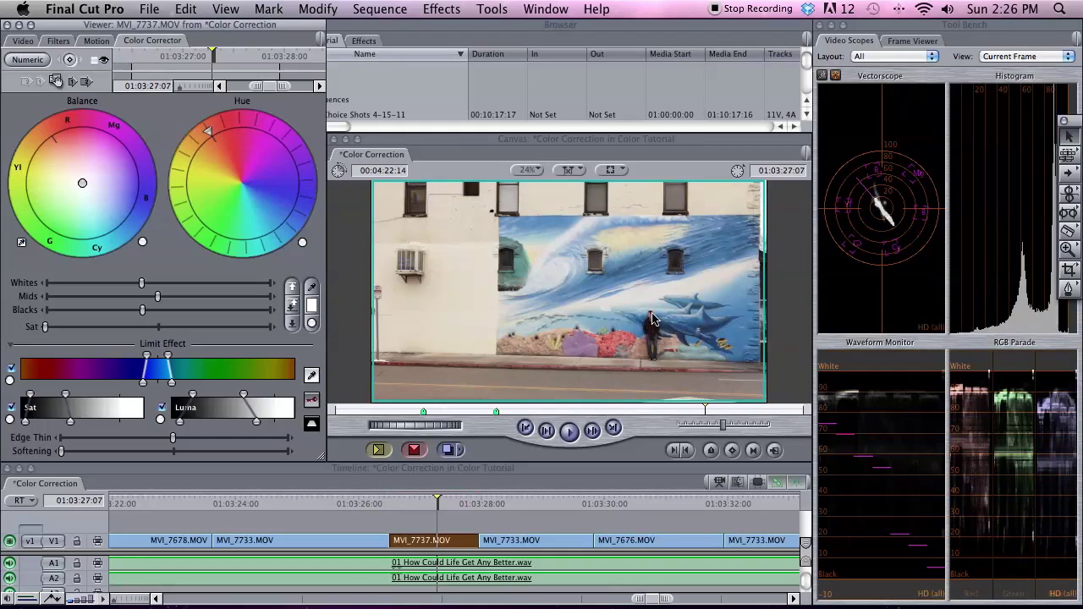
mouse_move(872, 199)
left_click_drag(86, 180, 91, 127)
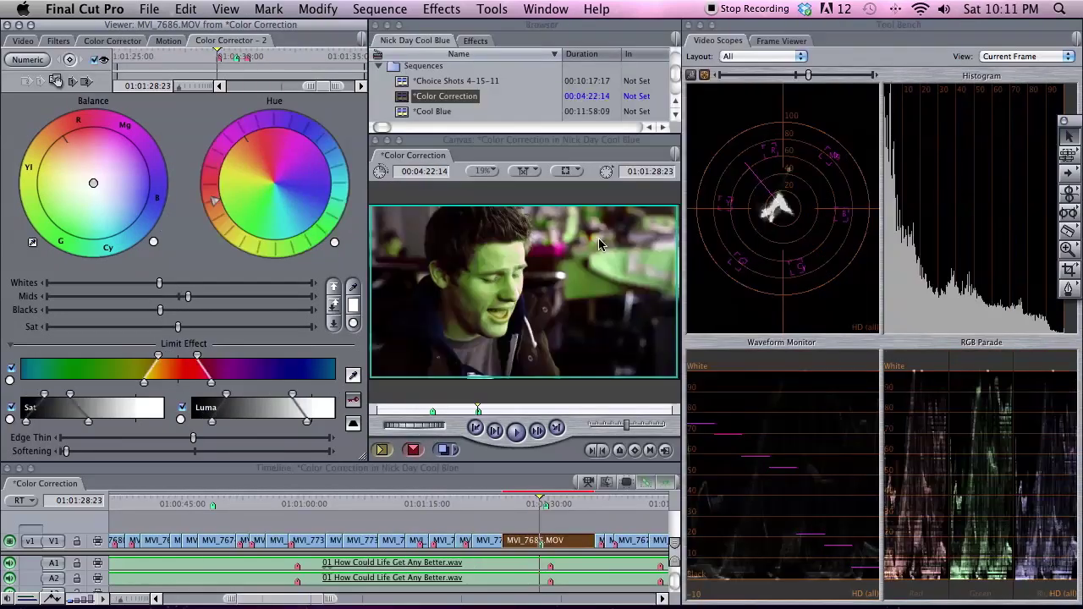